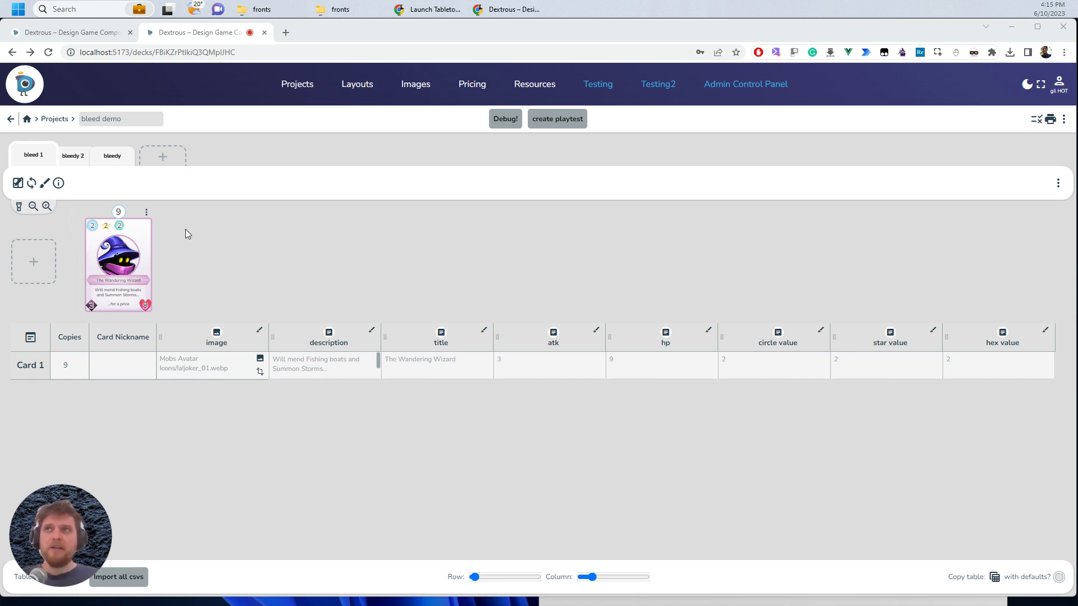
# - Export the Wandering Wizard component and include all nine copies on the print sheet
pyautogui.click(1058, 184)
pyautogui.click(973, 203)
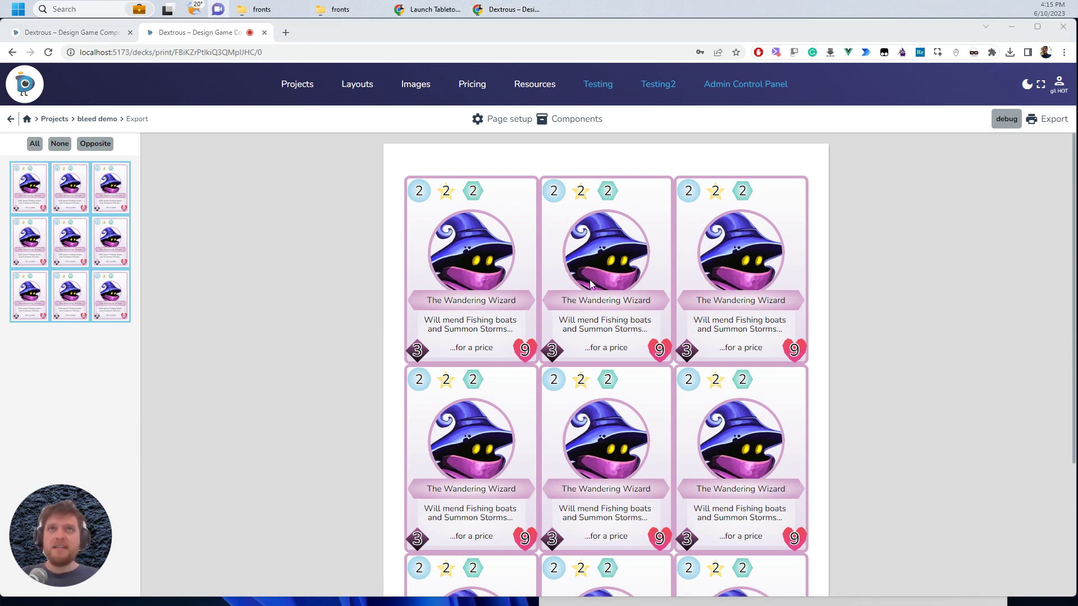
pyautogui.click(910, 225)
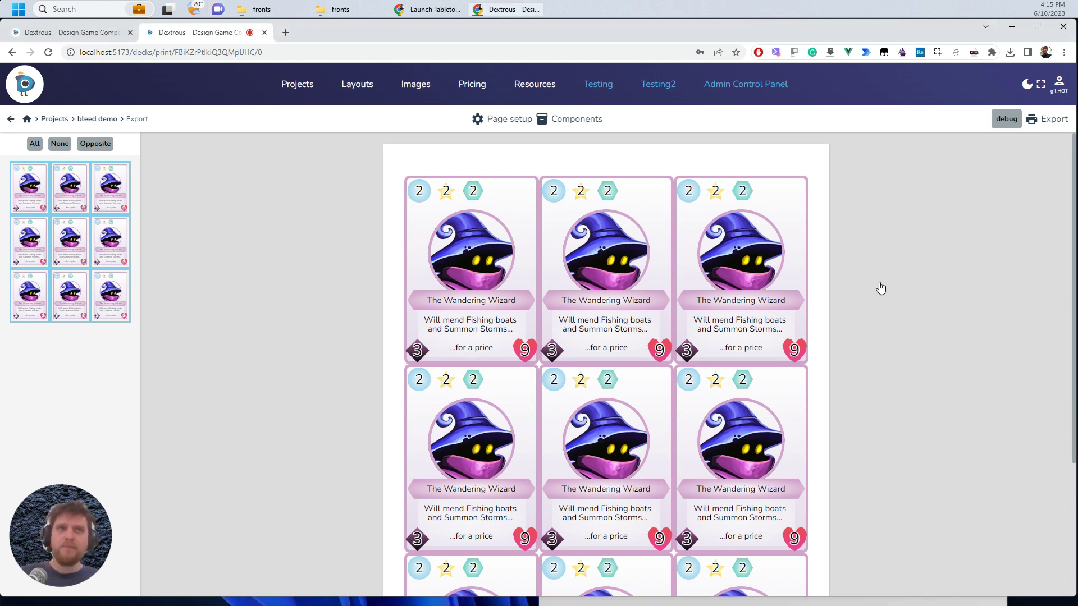
pyautogui.press('Print')
pyautogui.click(462, 272)
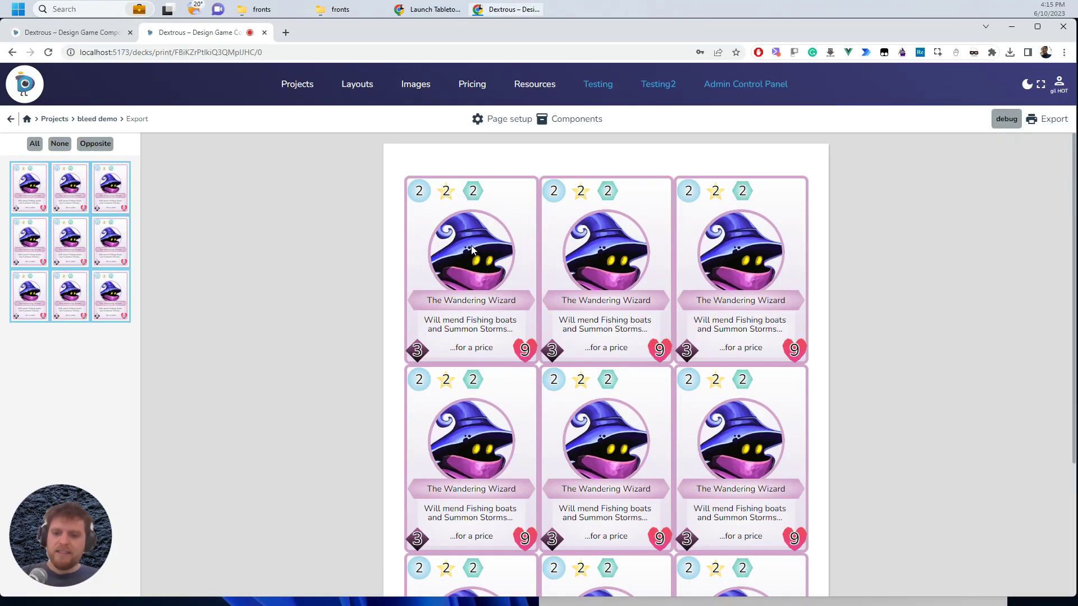
pyautogui.press('Print')
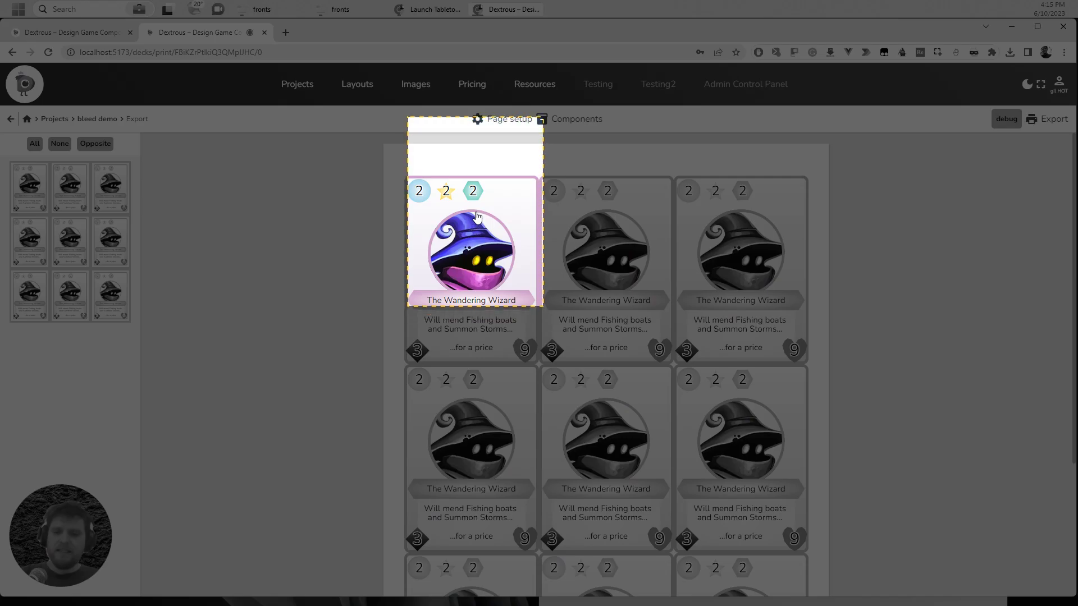
pyautogui.click(473, 270)
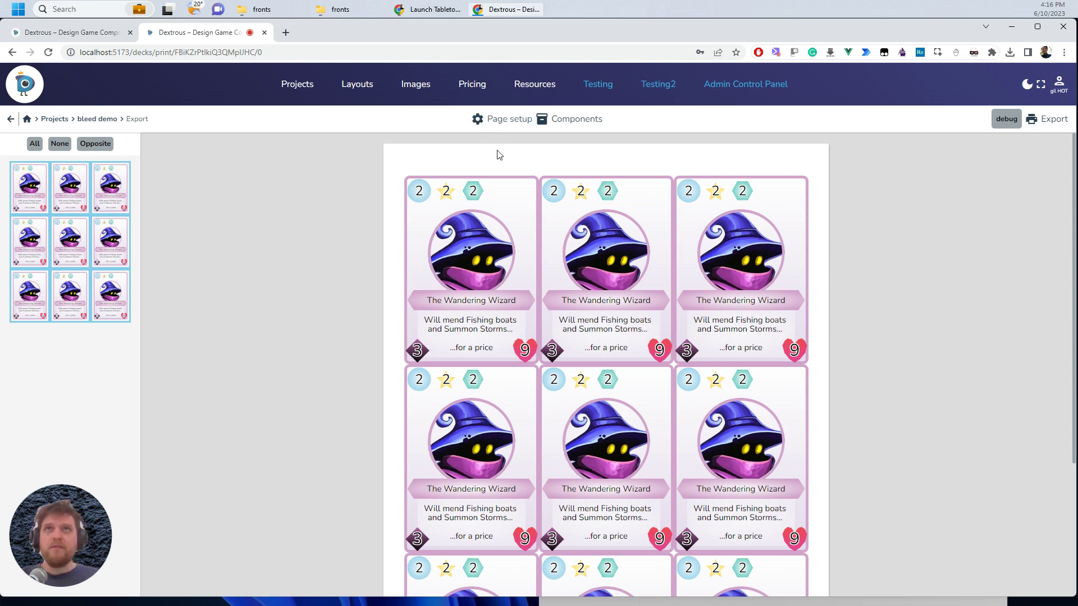
# - Raise the wizard sheet's Page setup bleed to 3 mm, briefly trying 3.5 mm
pyautogui.click(495, 125)
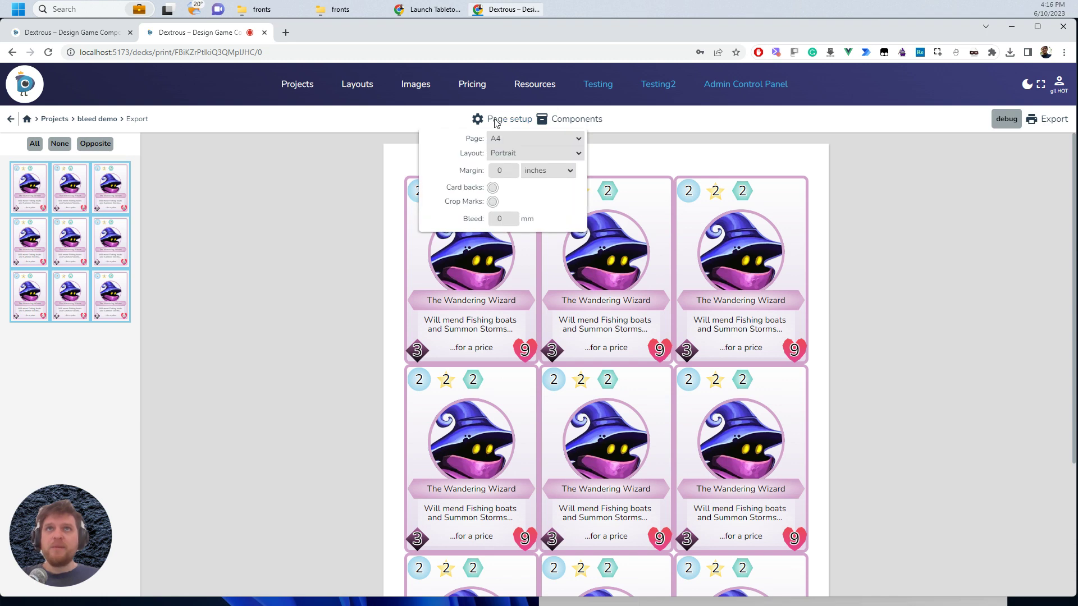
pyautogui.click(516, 217)
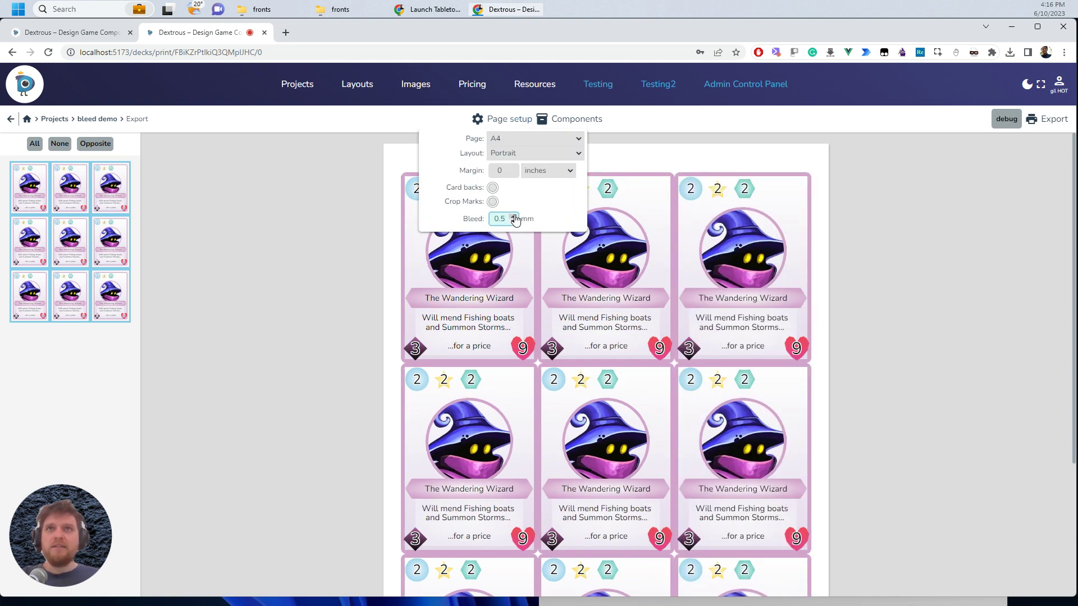
pyautogui.press('BackSpace')
pyautogui.write('5')
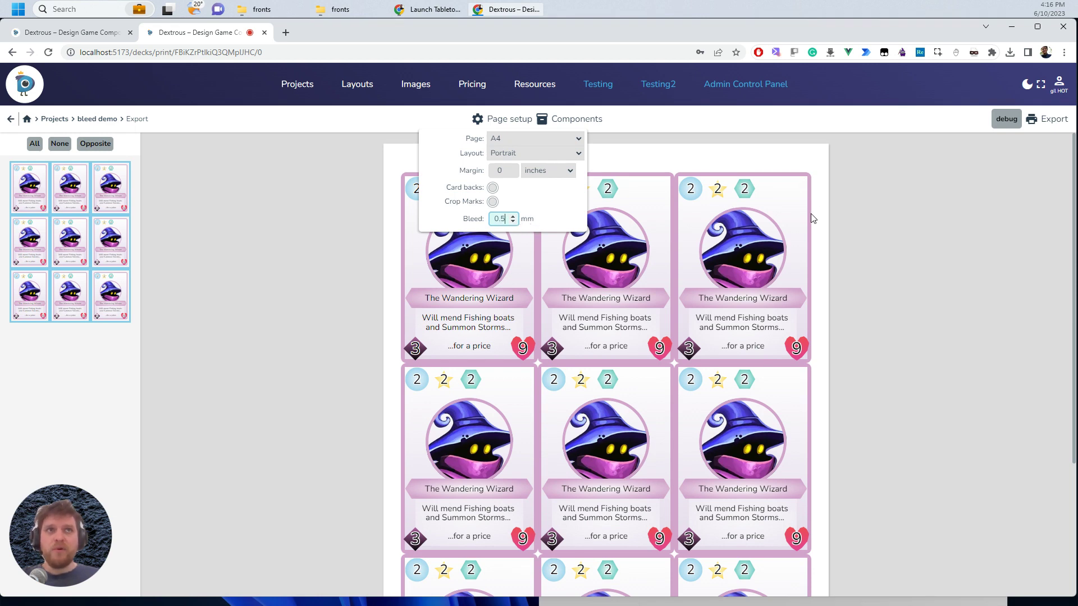
pyautogui.click(513, 216)
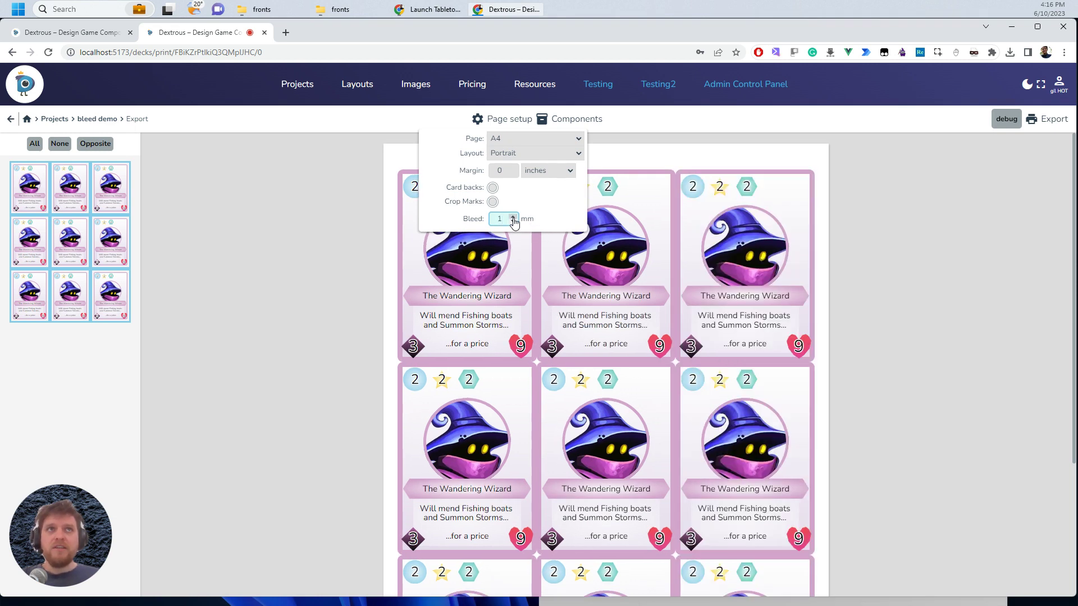
pyautogui.click(513, 217)
pyautogui.click(513, 217)
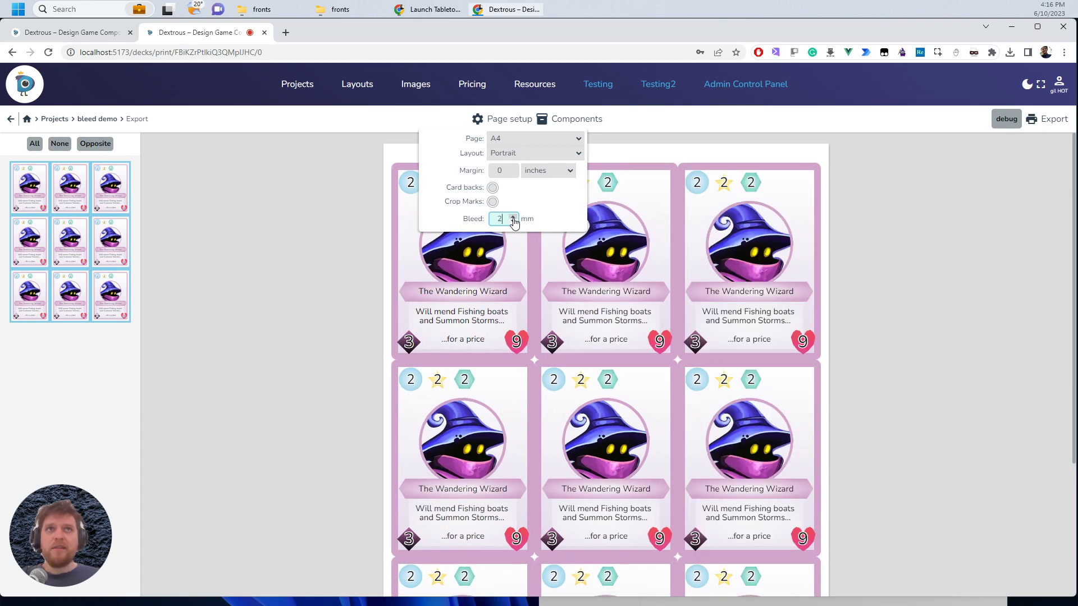
pyautogui.click(513, 217)
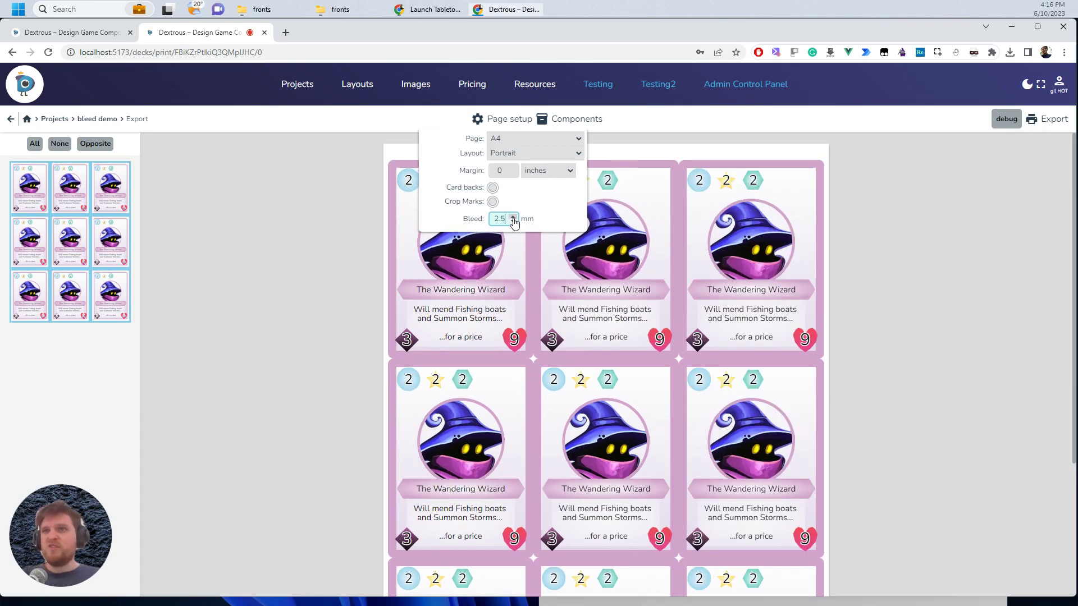
pyautogui.click(513, 216)
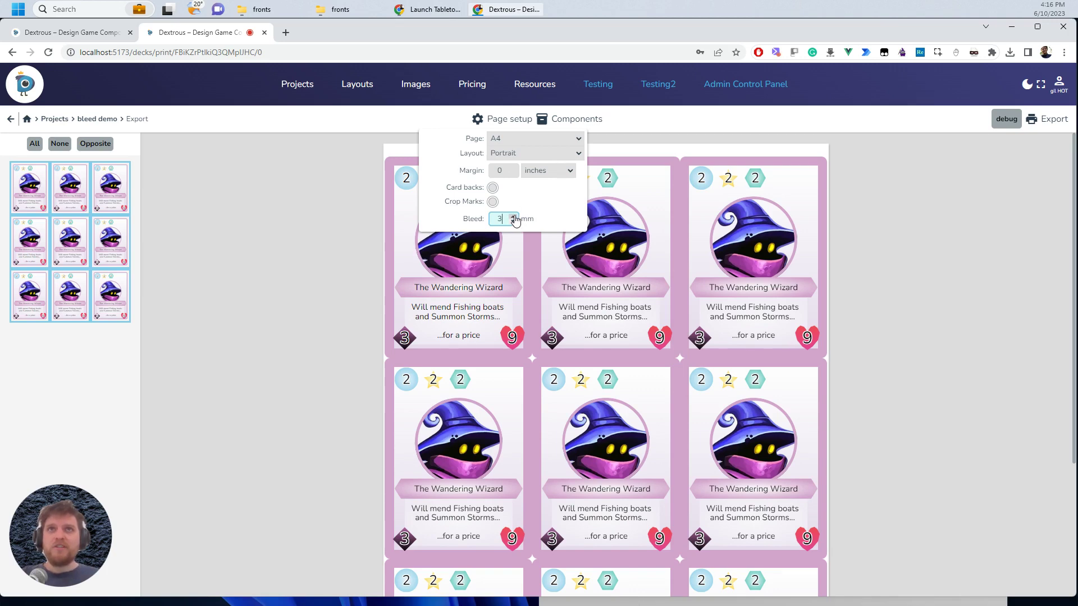
pyautogui.click(513, 218)
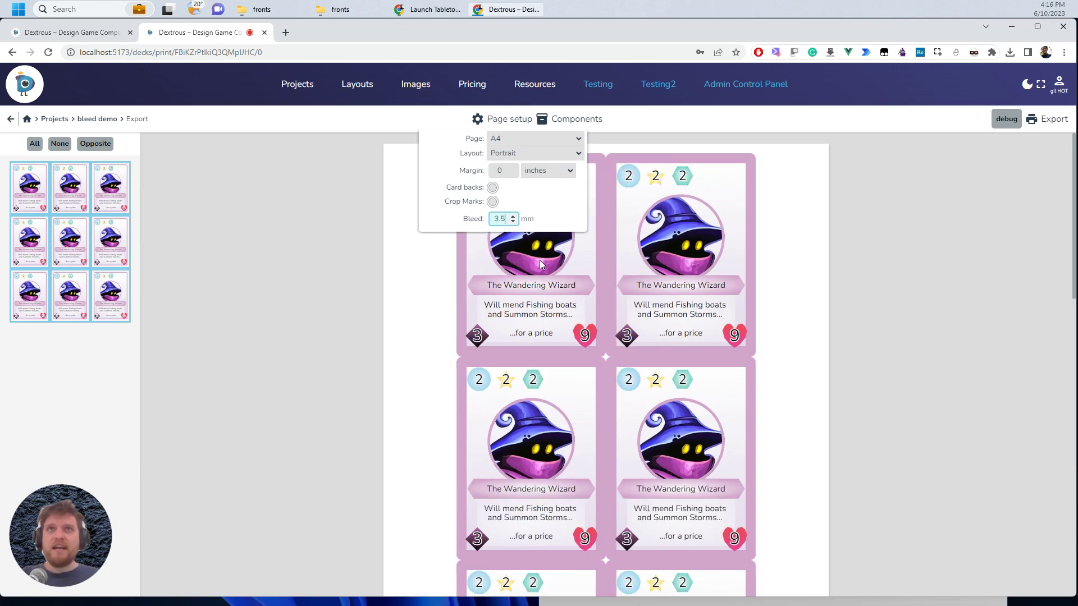
pyautogui.click(512, 221)
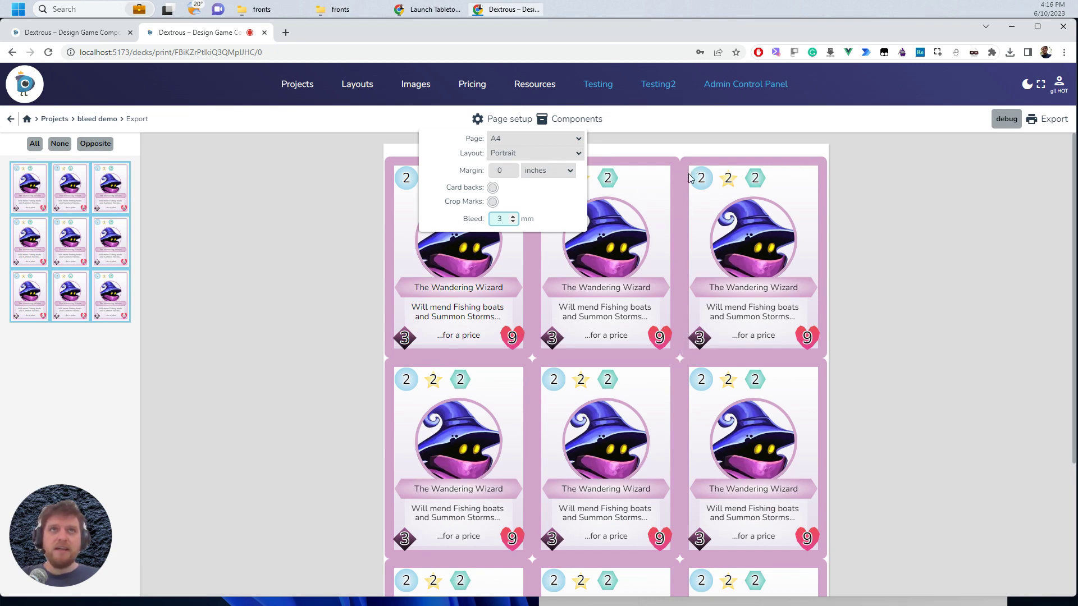
pyautogui.click(721, 139)
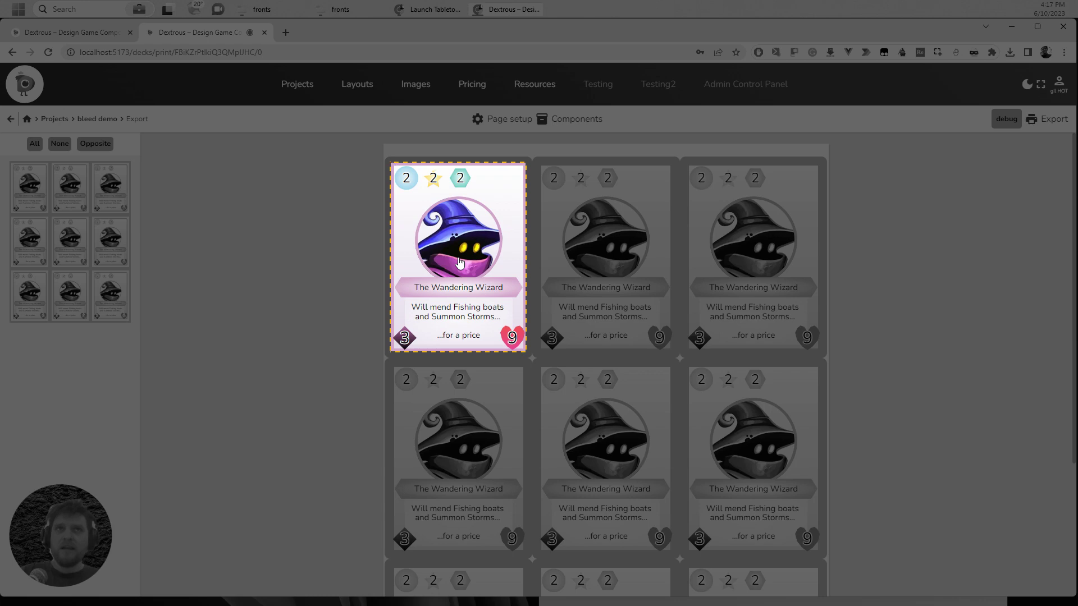
pyautogui.click(459, 262)
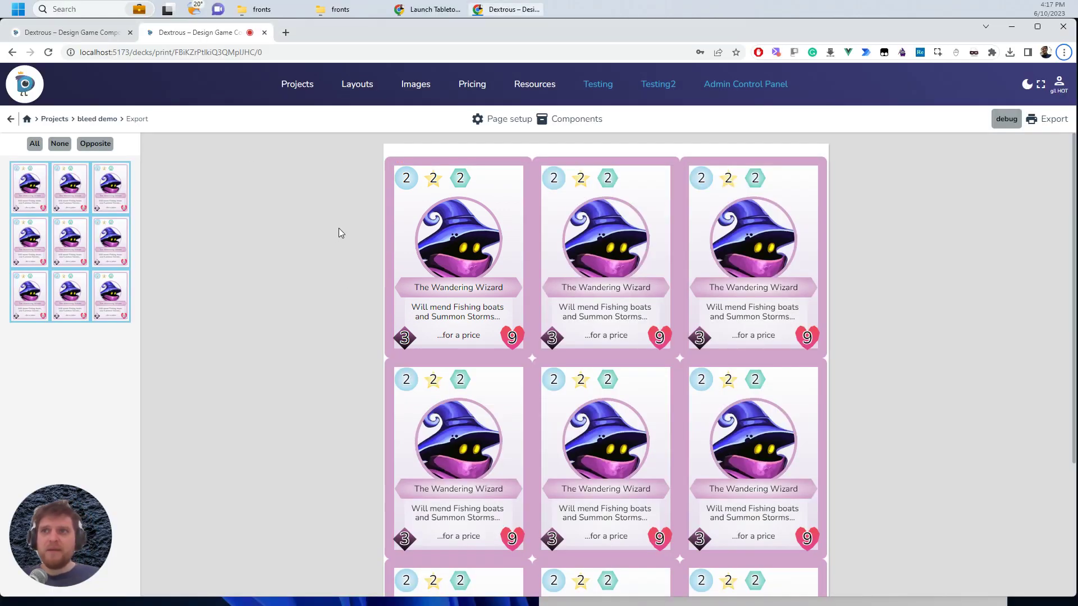
pyautogui.click(489, 120)
pyautogui.click(513, 221)
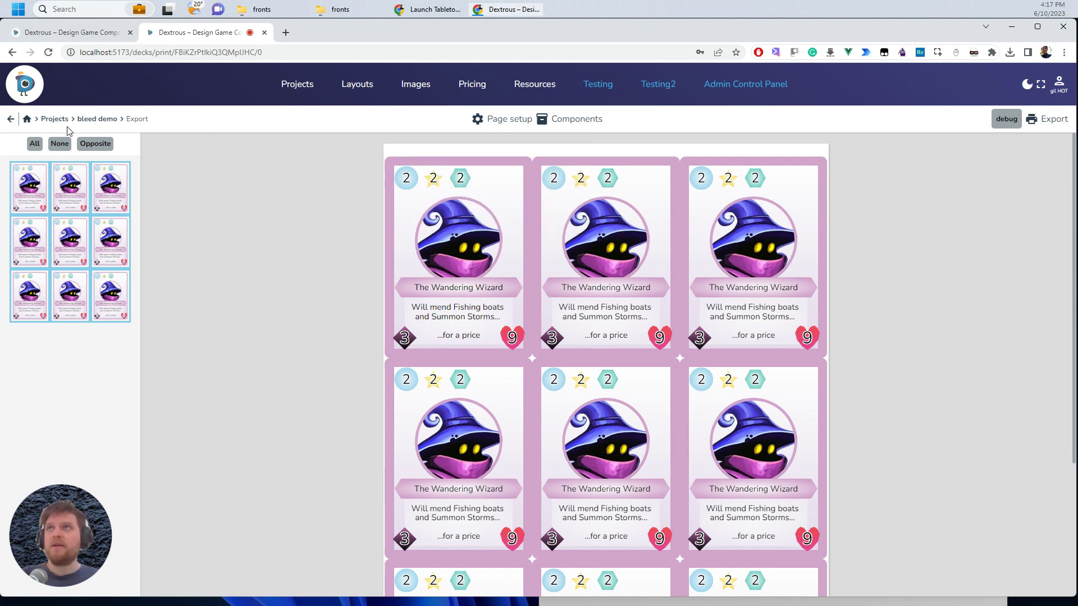
# - Back in the deck editor, export the bleedy 2 Goblin Miner component to a print sheet
pyautogui.click(11, 120)
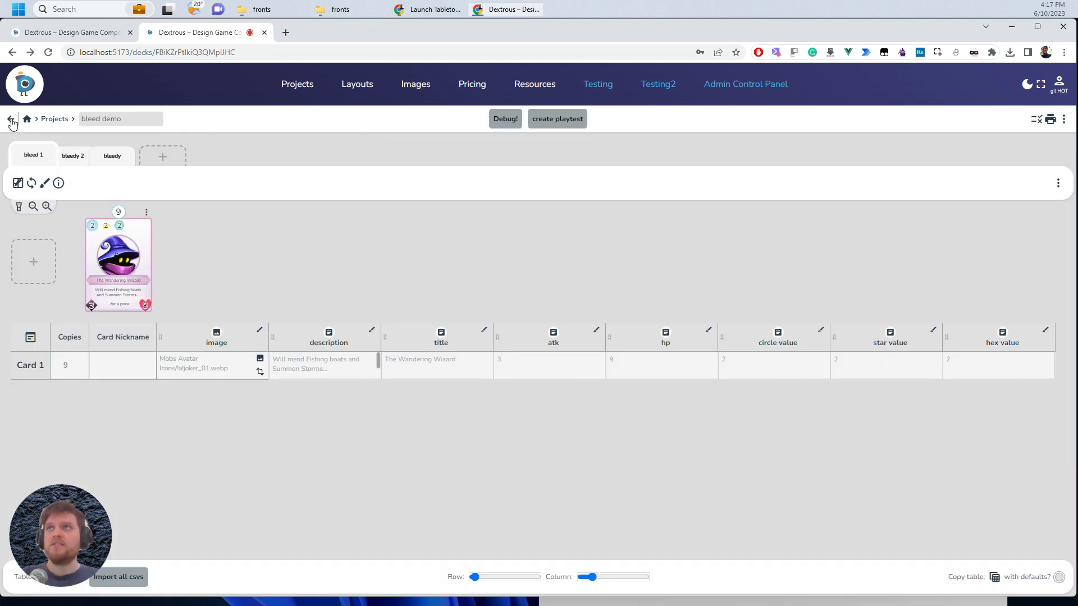
pyautogui.click(77, 159)
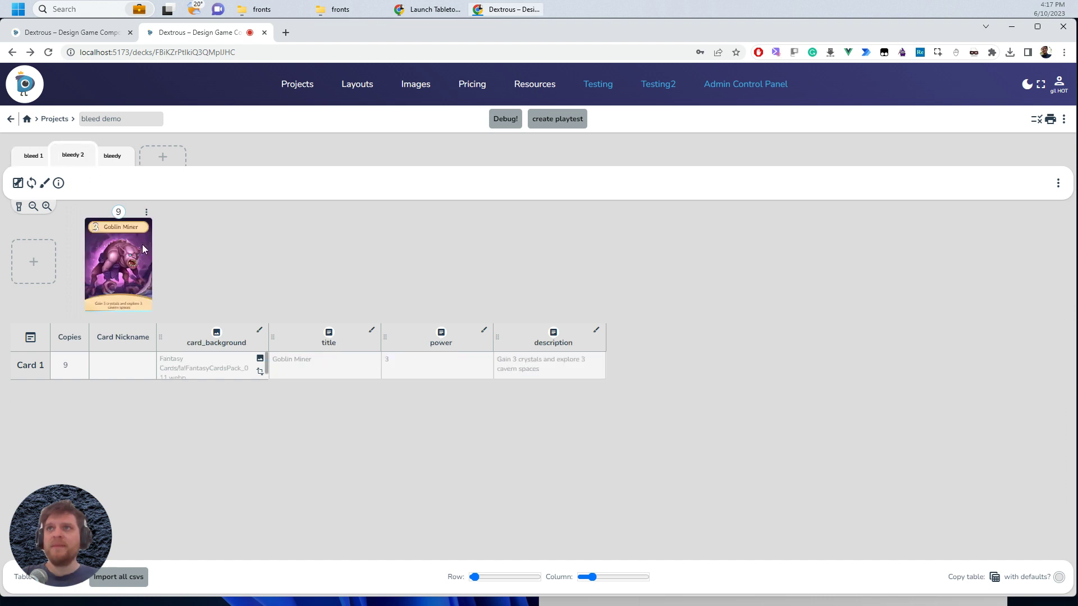
pyautogui.click(1058, 184)
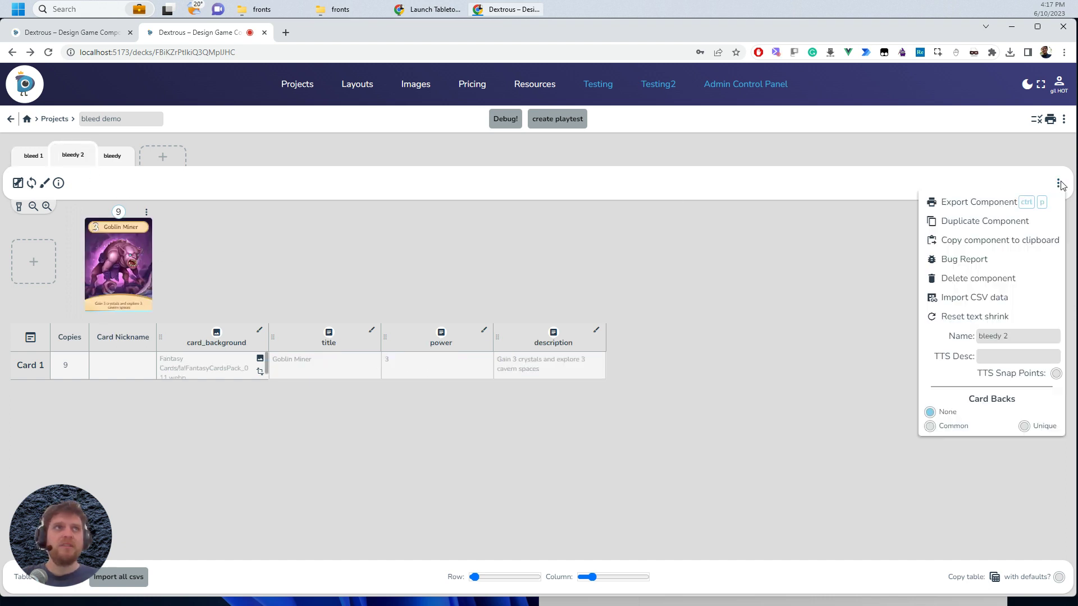
pyautogui.click(973, 208)
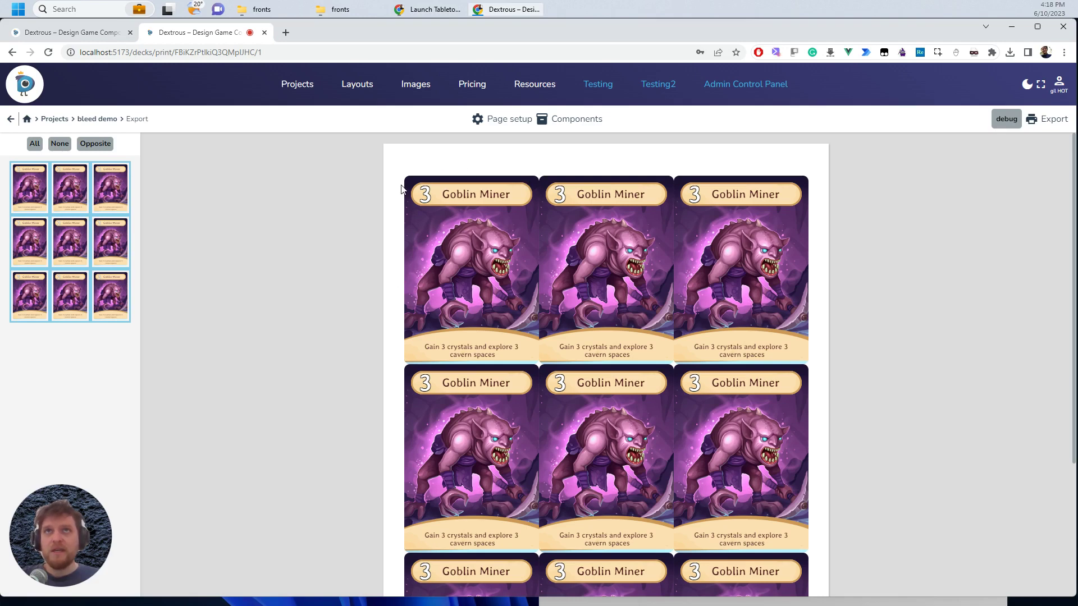
# - Raise the Goblin Miner sheet's Page setup bleed from 0 to 3 mm
pyautogui.click(480, 119)
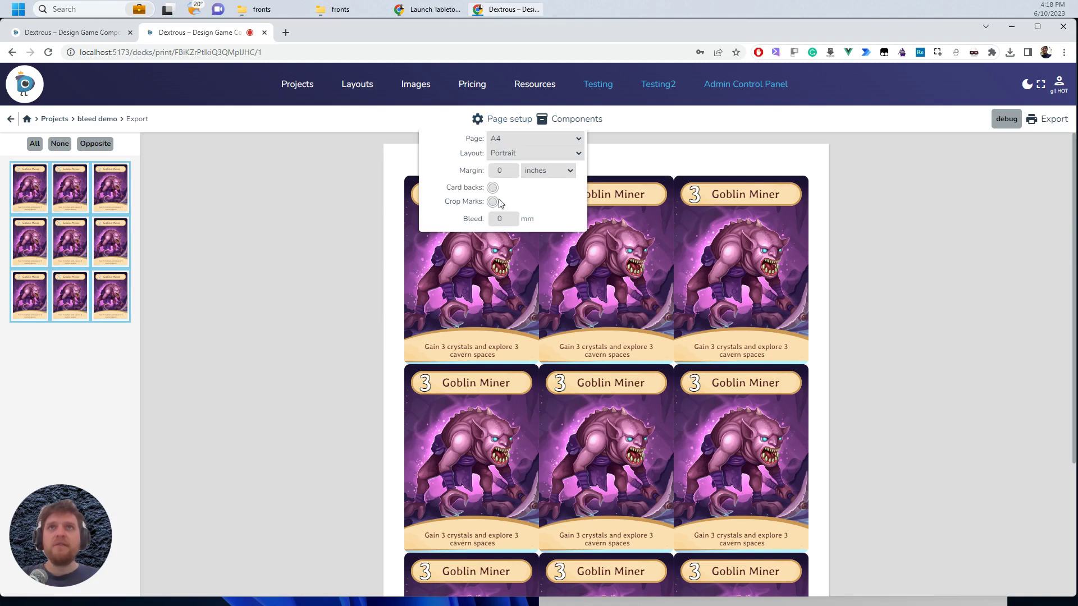
pyautogui.click(511, 217)
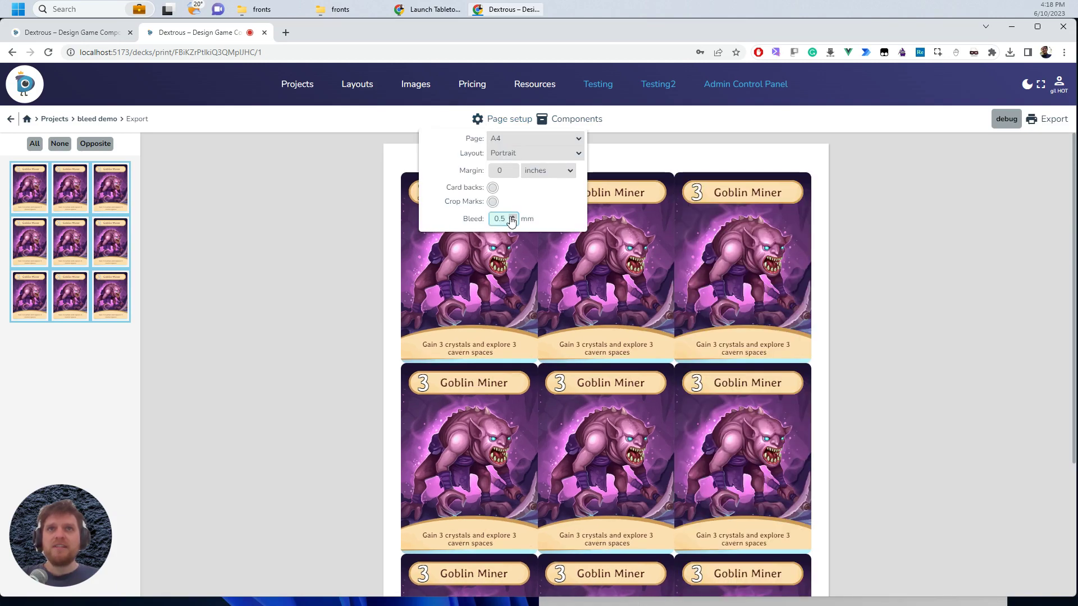
pyautogui.click(512, 217)
pyautogui.click(513, 216)
pyautogui.click(513, 217)
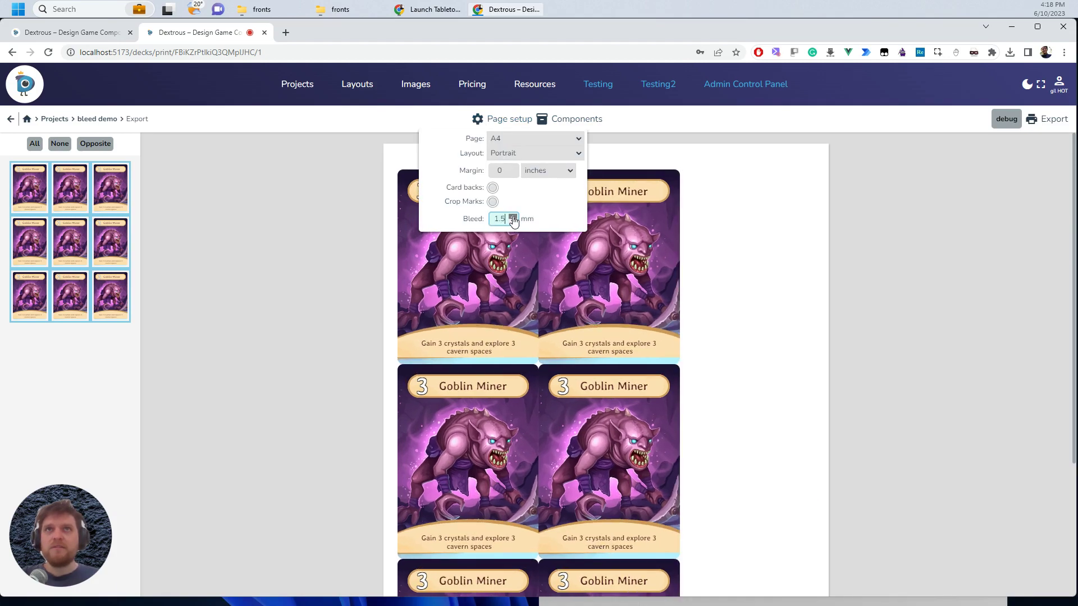
pyautogui.click(513, 217)
pyautogui.click(512, 217)
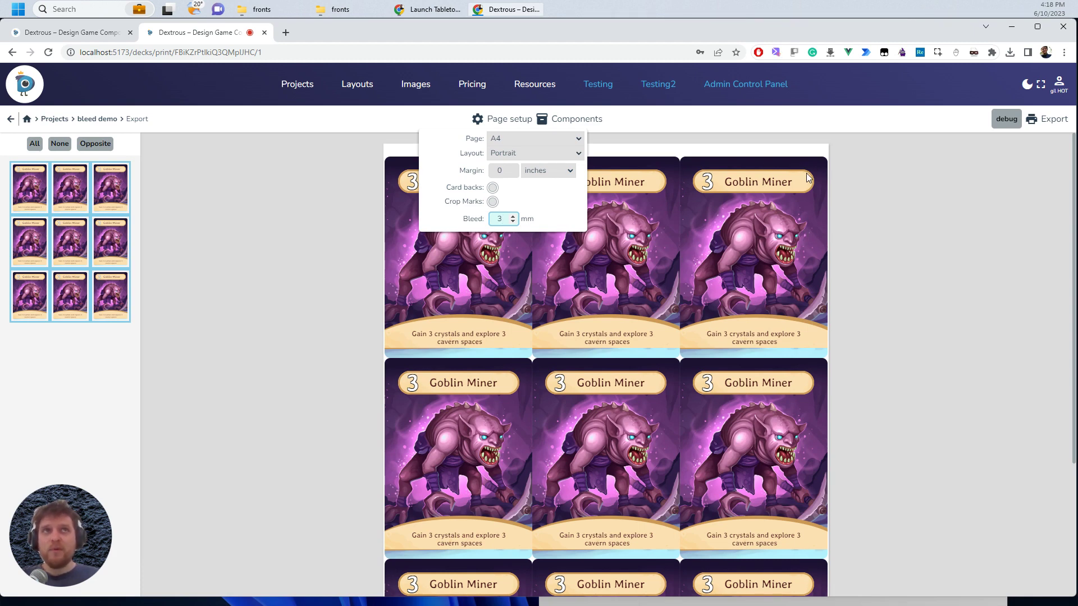
pyautogui.click(904, 281)
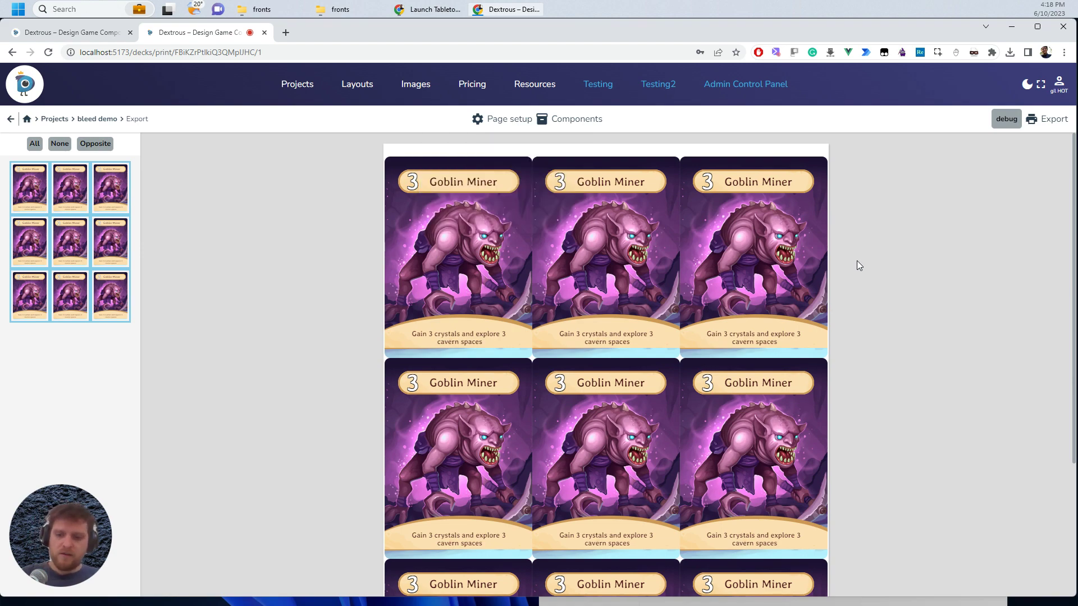
# - Return to the deck editor and open the Goblin Miner card's Fantasy Simple layout
pyautogui.press('Print')
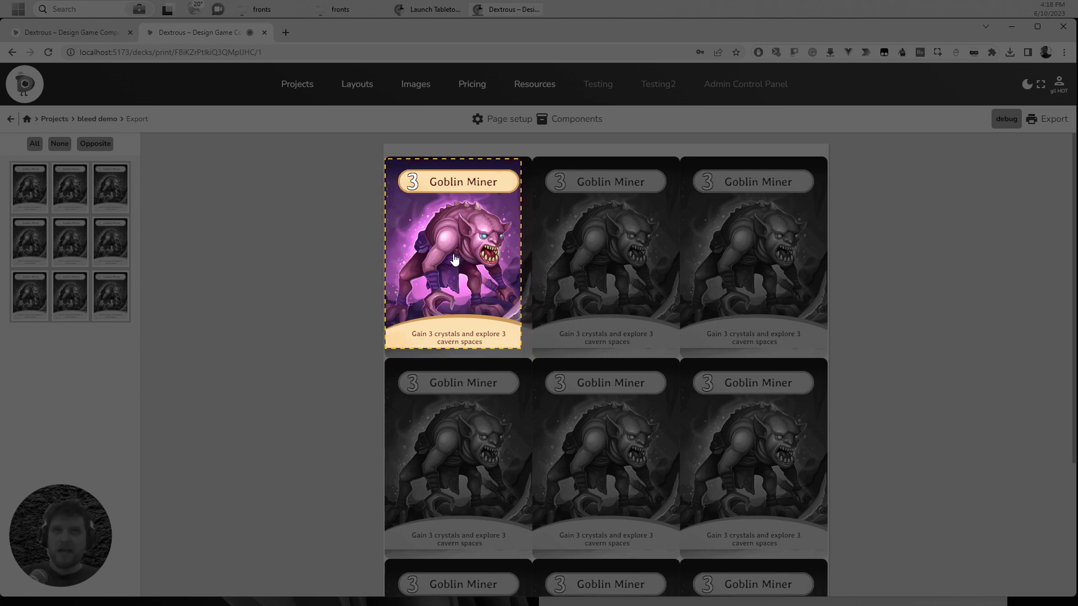
pyautogui.click(388, 343)
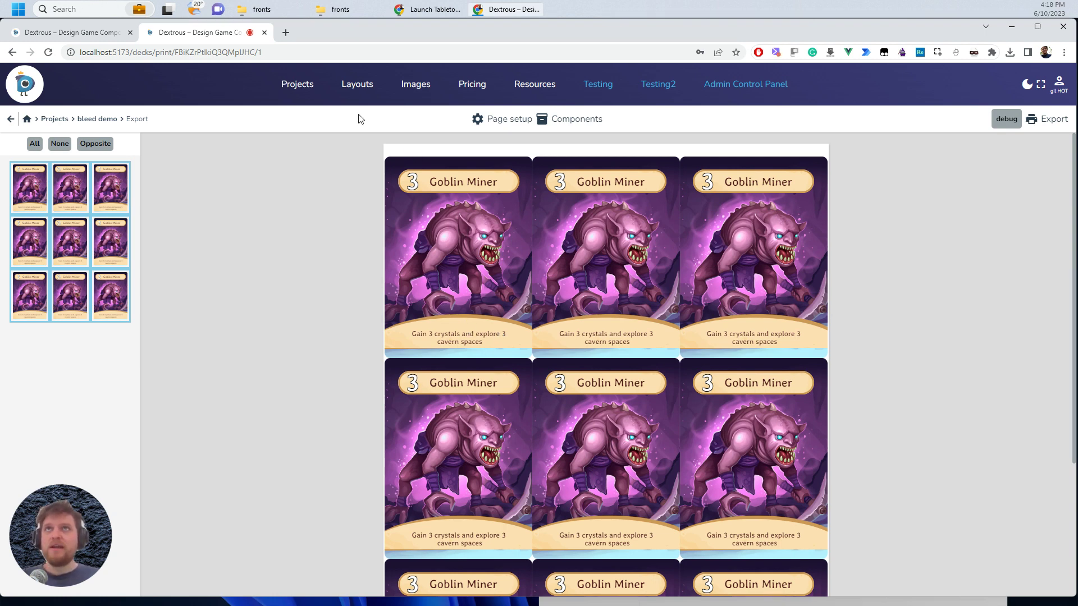
pyautogui.click(12, 119)
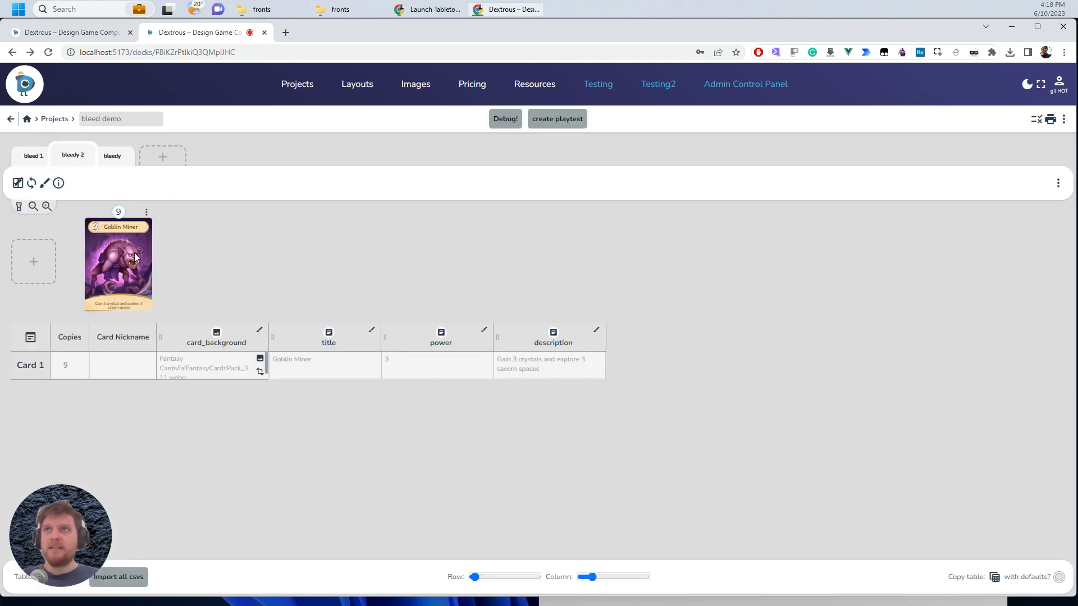
pyautogui.click(19, 184)
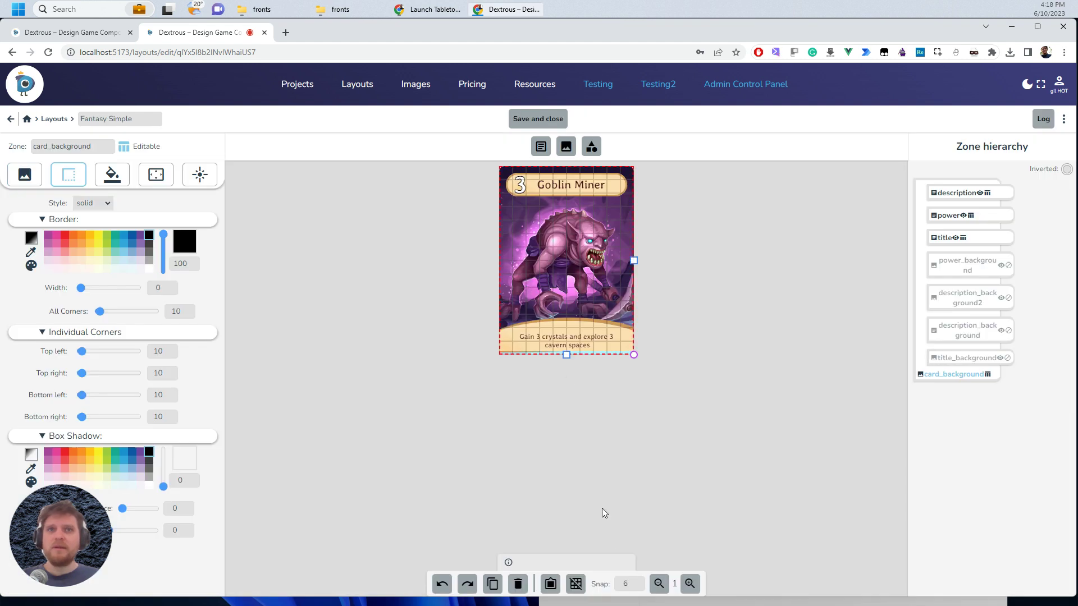
# - Hide the grid, undo a trial move of description_background, and show bleed/safe-area settings
pyautogui.click(575, 584)
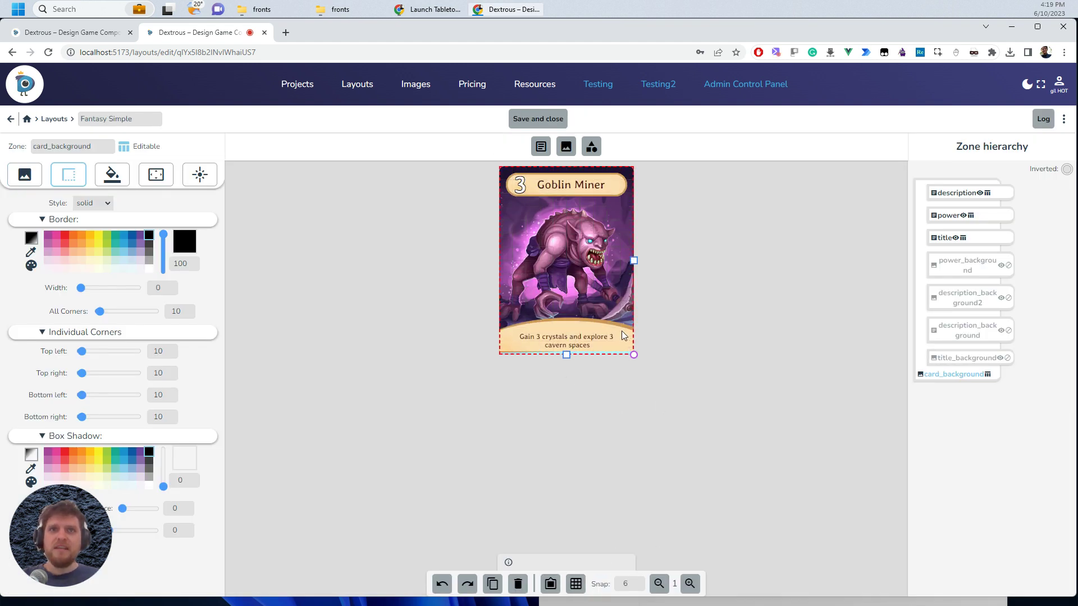
pyautogui.click(578, 335)
pyautogui.click(584, 329)
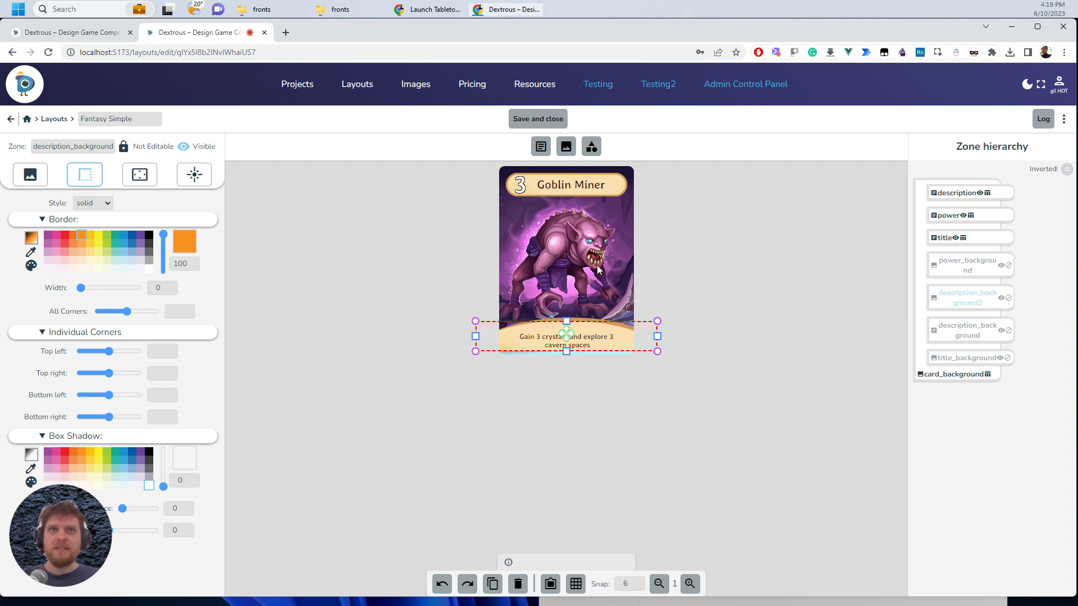
pyautogui.click(600, 268)
pyautogui.click(582, 334)
pyautogui.click(574, 328)
pyautogui.moveTo(566, 335); pyautogui.dragTo(573, 245)
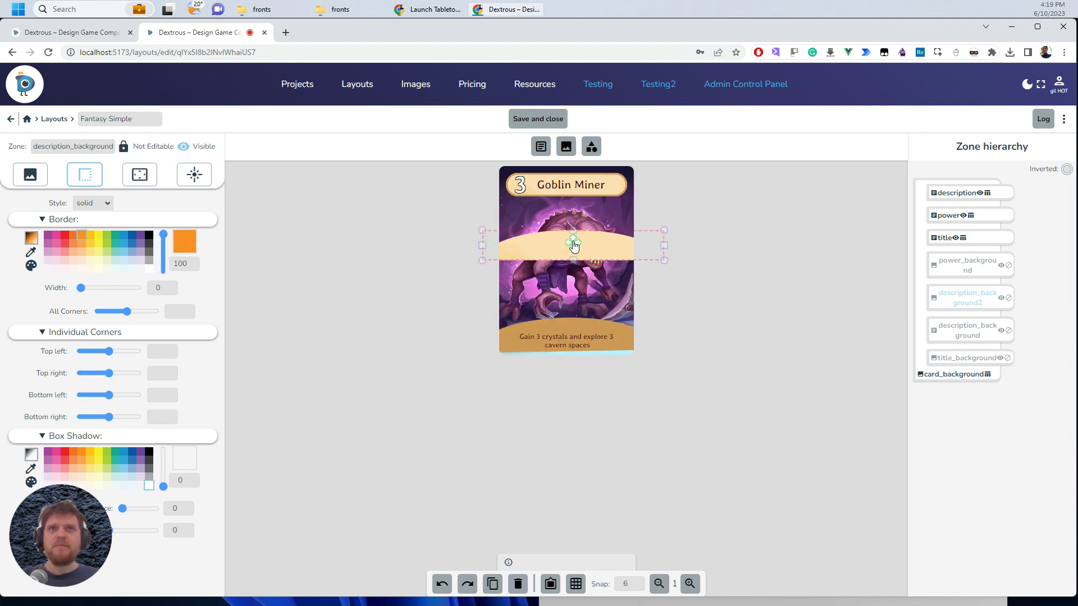
pyautogui.hotkey('ctrl', 'z')
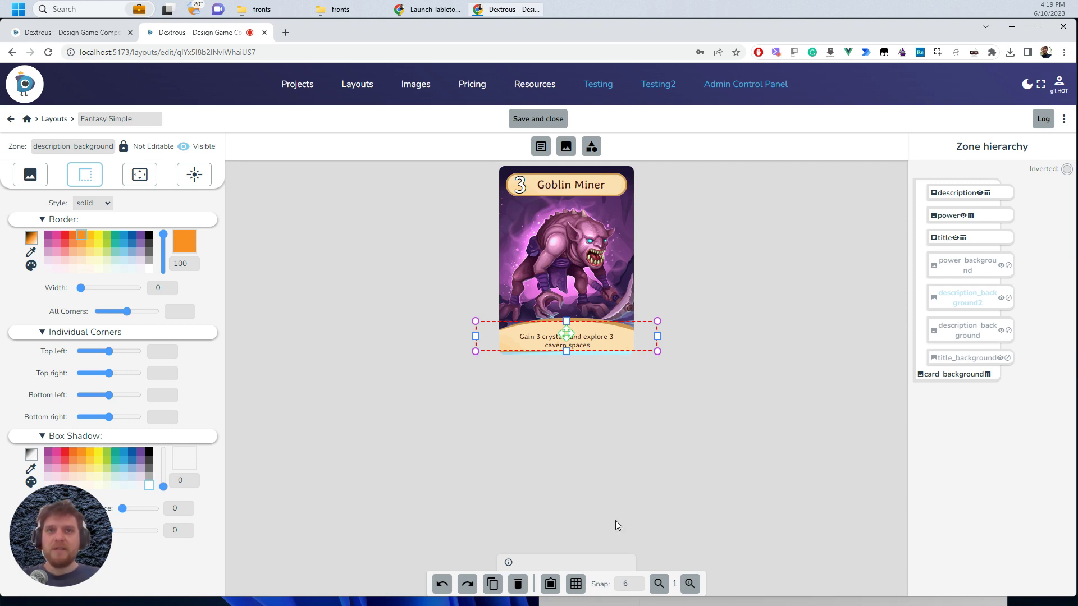
pyautogui.click(550, 585)
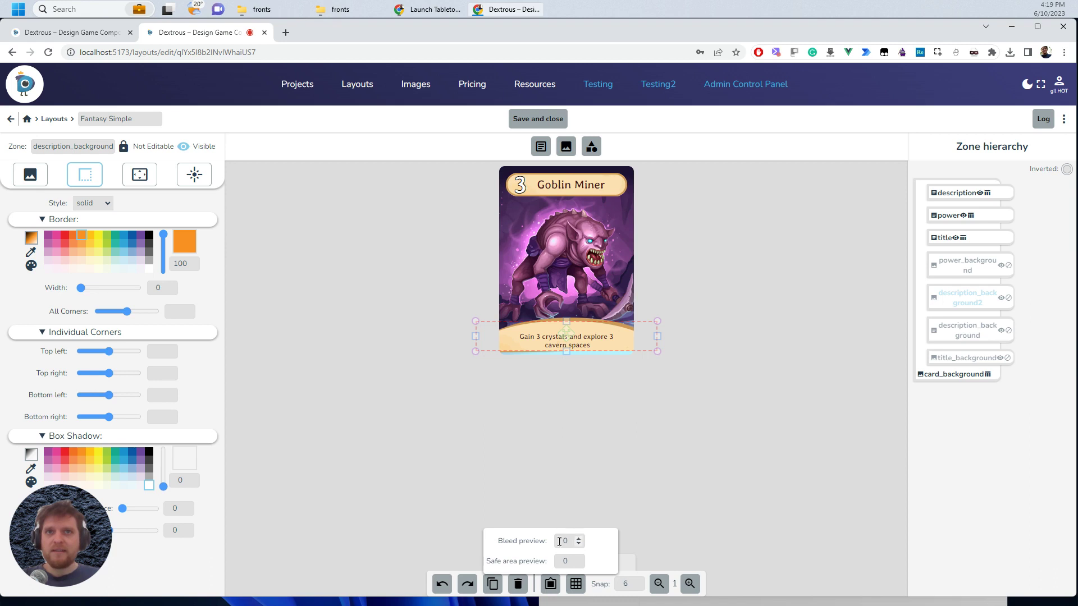
# - Set both the bleed preview and the safe area preview to 3
pyautogui.click(579, 538)
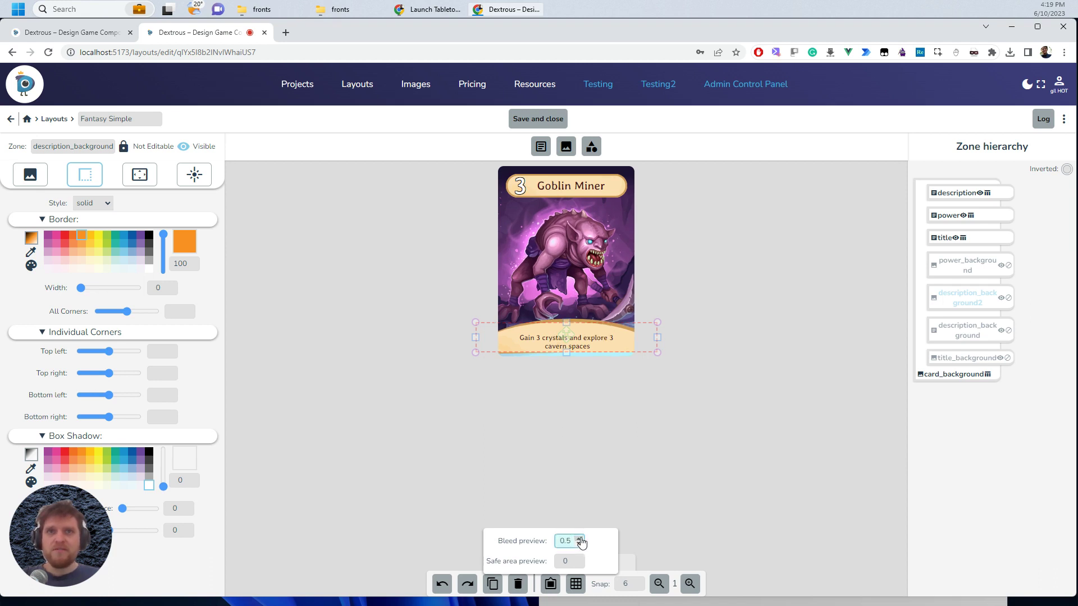
pyautogui.click(578, 538)
pyautogui.click(579, 538)
pyautogui.click(579, 538)
pyautogui.click(579, 538)
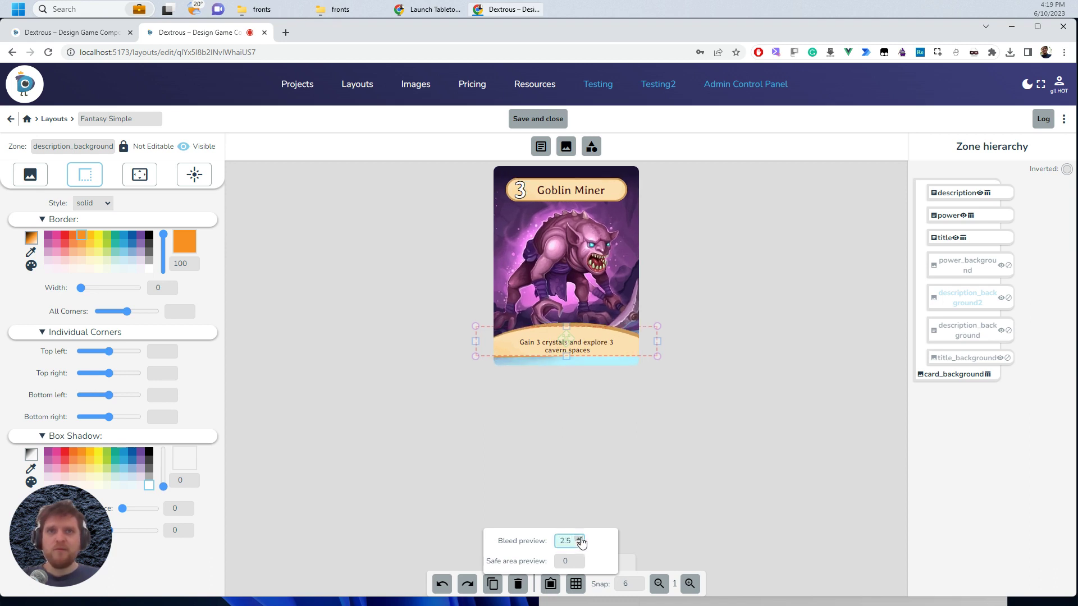
pyautogui.click(579, 539)
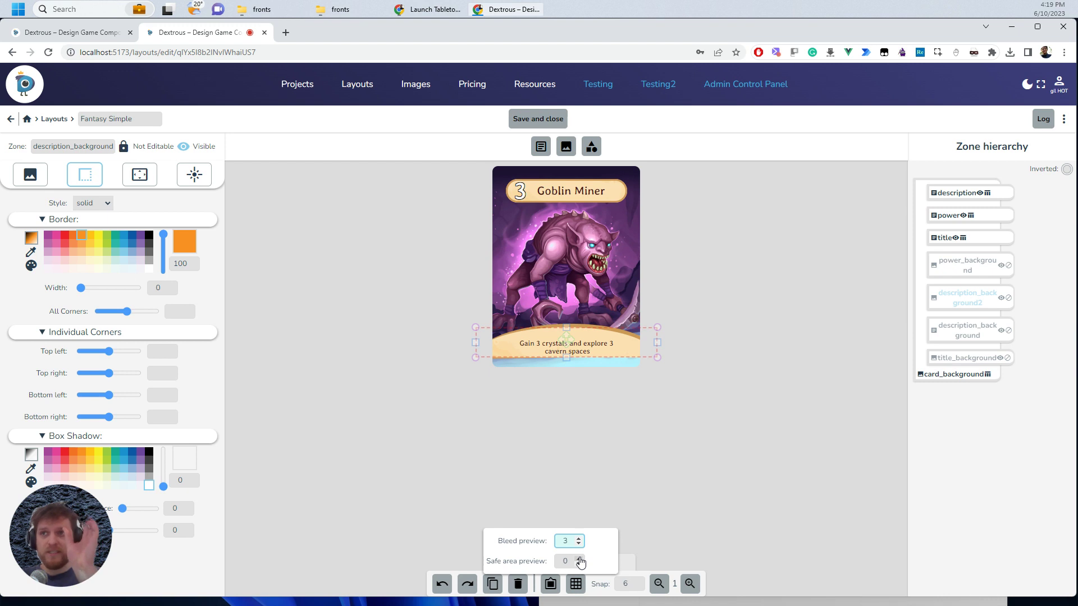
pyautogui.click(579, 558)
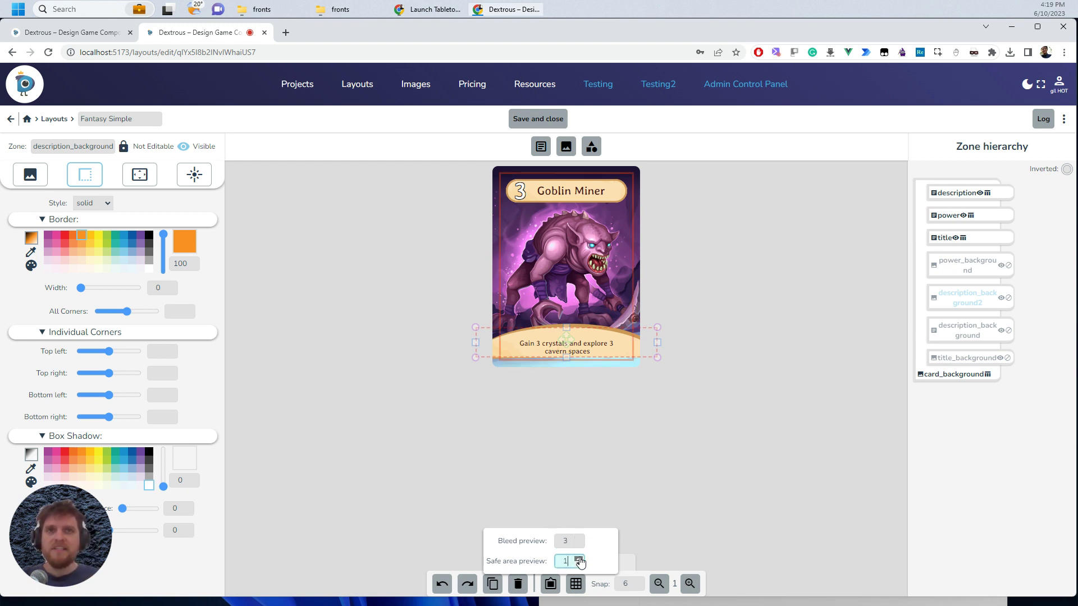
pyautogui.click(578, 558)
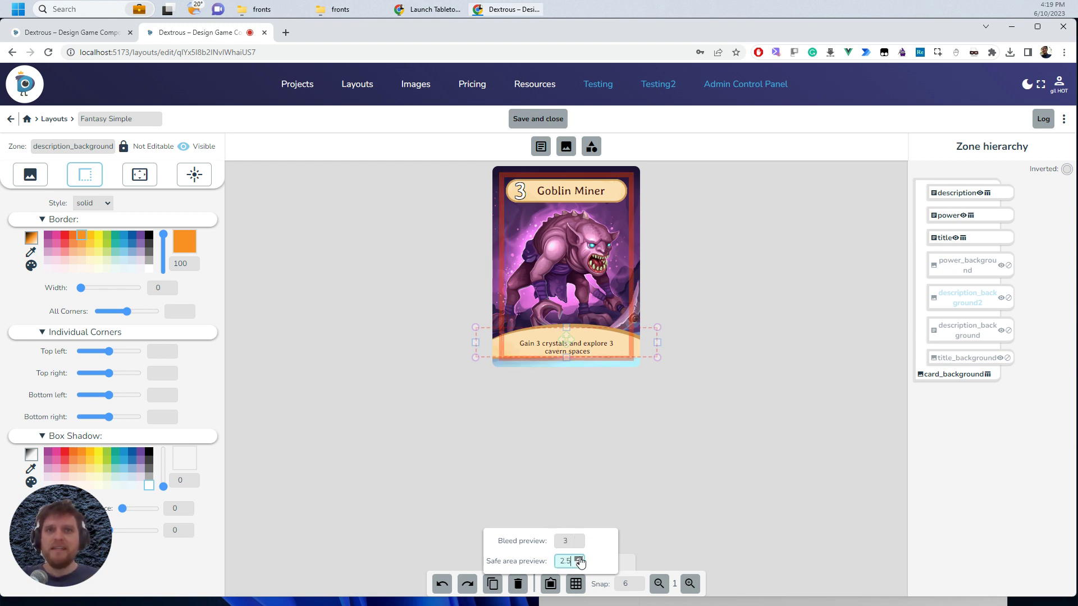
pyautogui.click(579, 558)
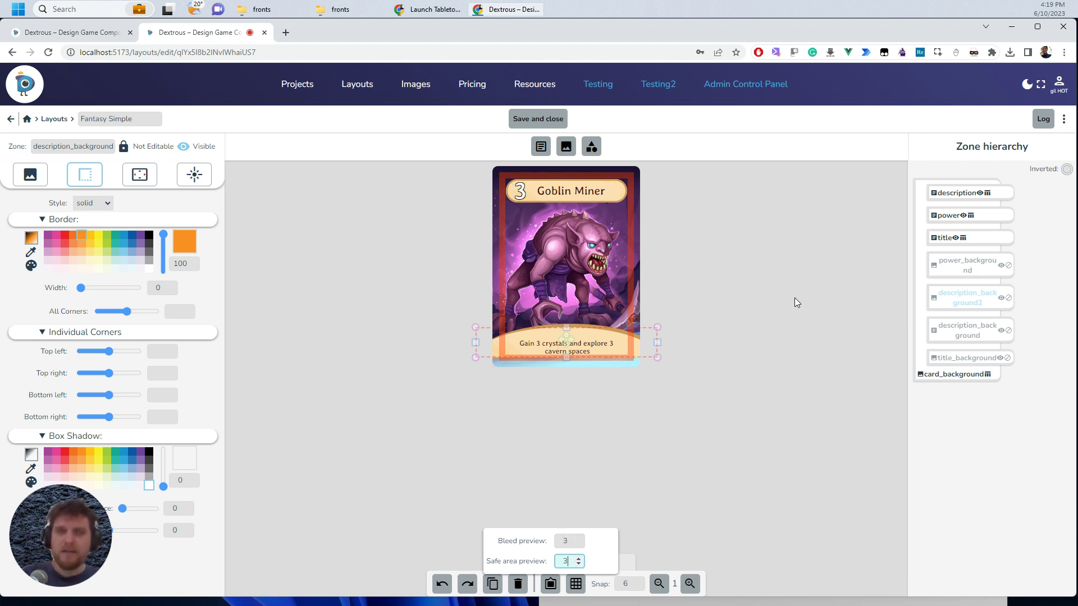
pyautogui.press('Print')
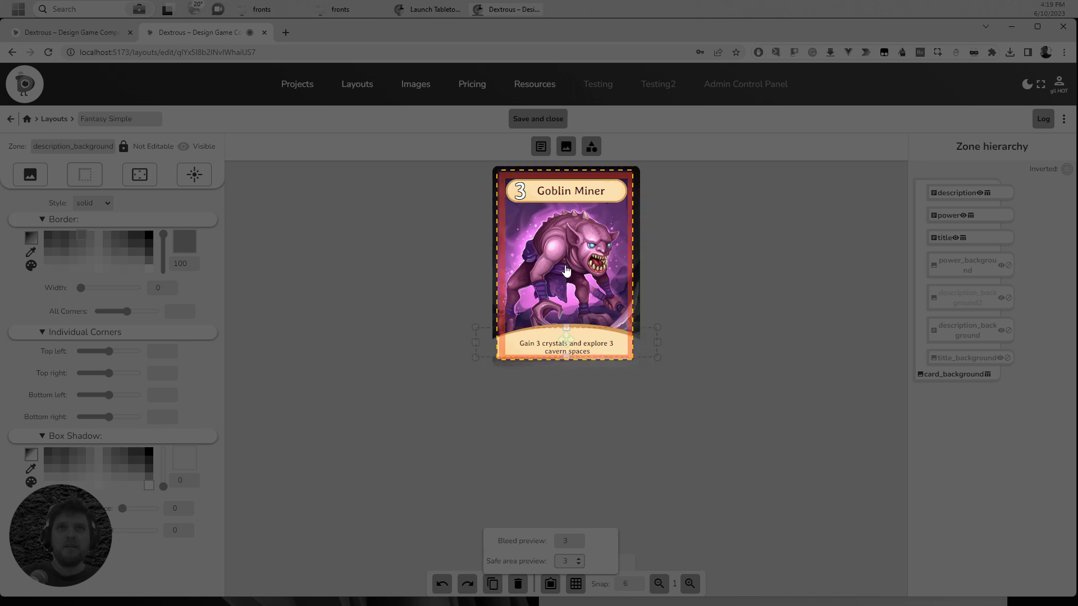
pyautogui.click(566, 271)
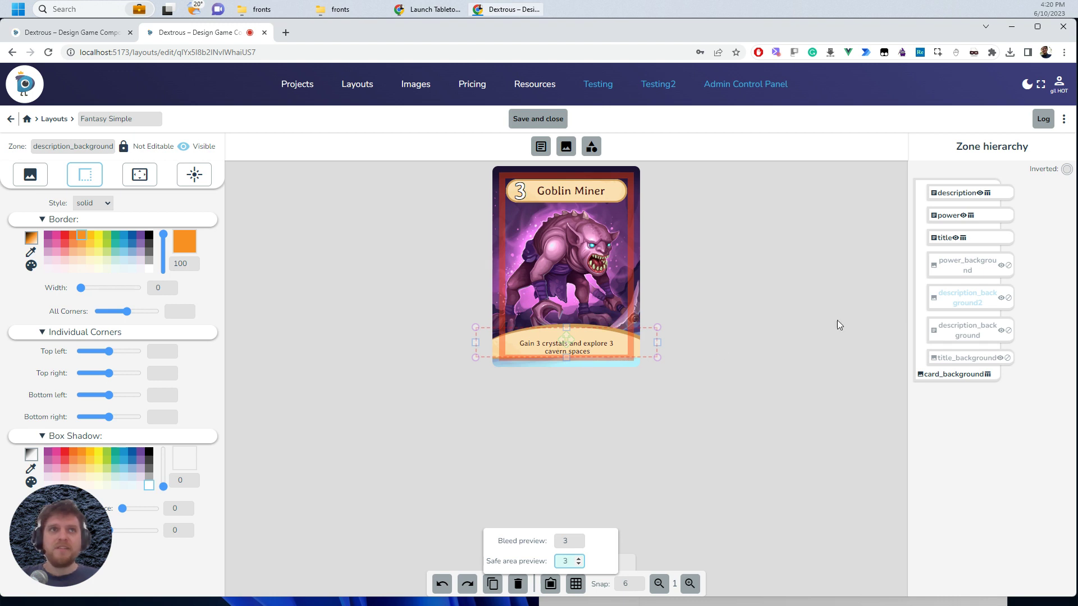
# - Stretch description_background's bottom edge down into the card's bleed area
pyautogui.click(583, 335)
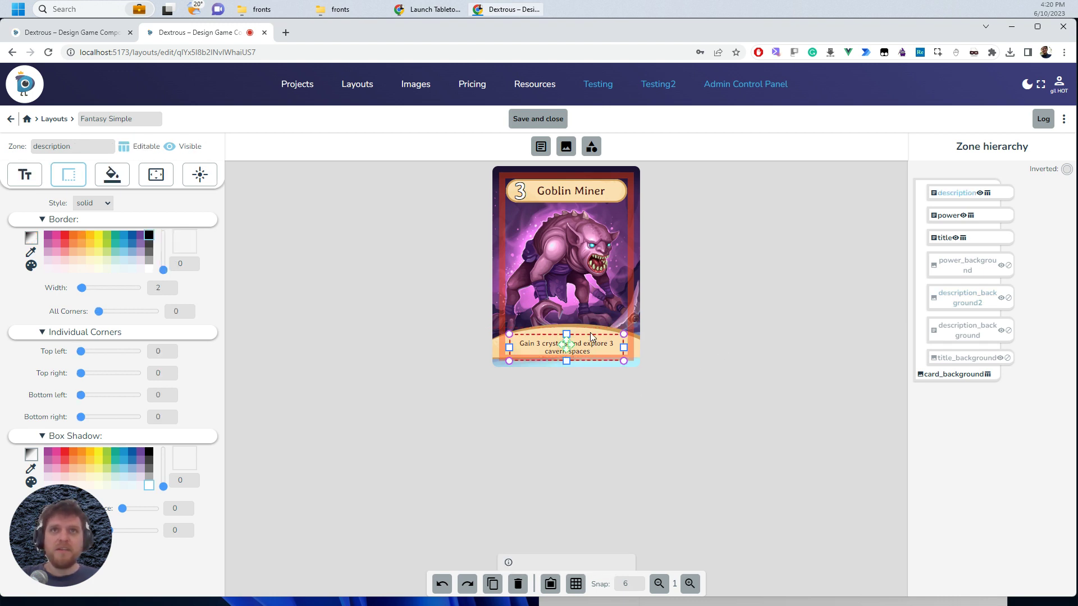
pyautogui.click(588, 334)
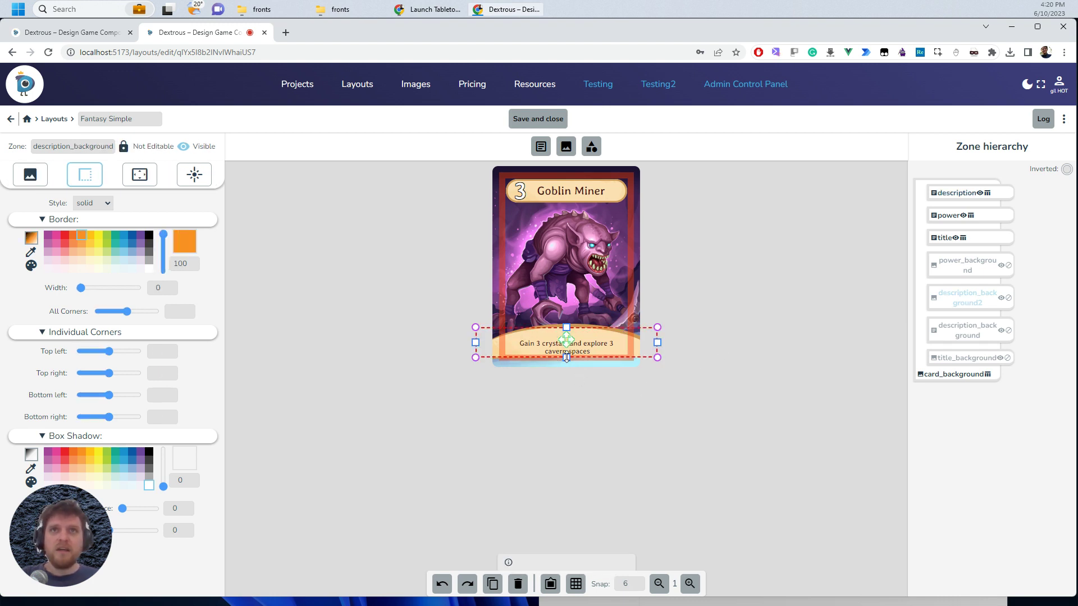
pyautogui.moveTo(567, 358); pyautogui.dragTo(565, 367)
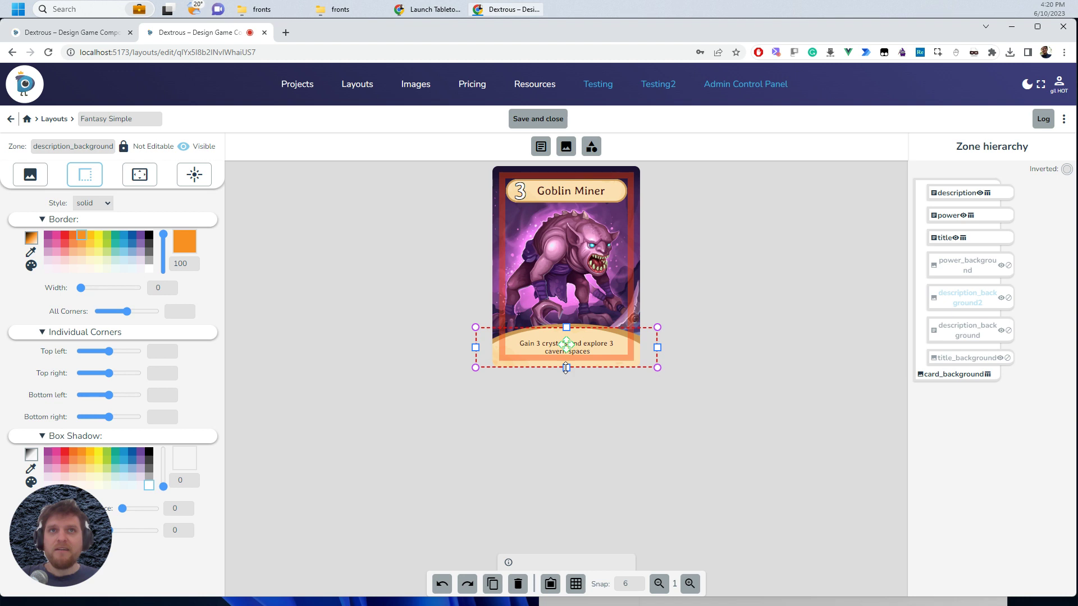
pyautogui.click(586, 346)
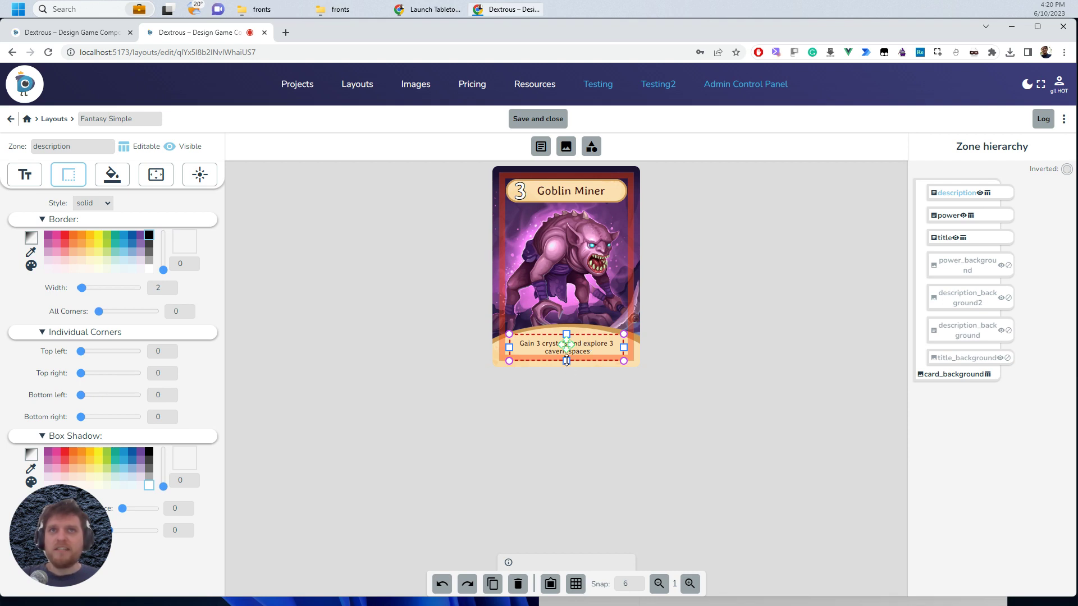
pyautogui.moveTo(567, 361); pyautogui.dragTo(566, 357)
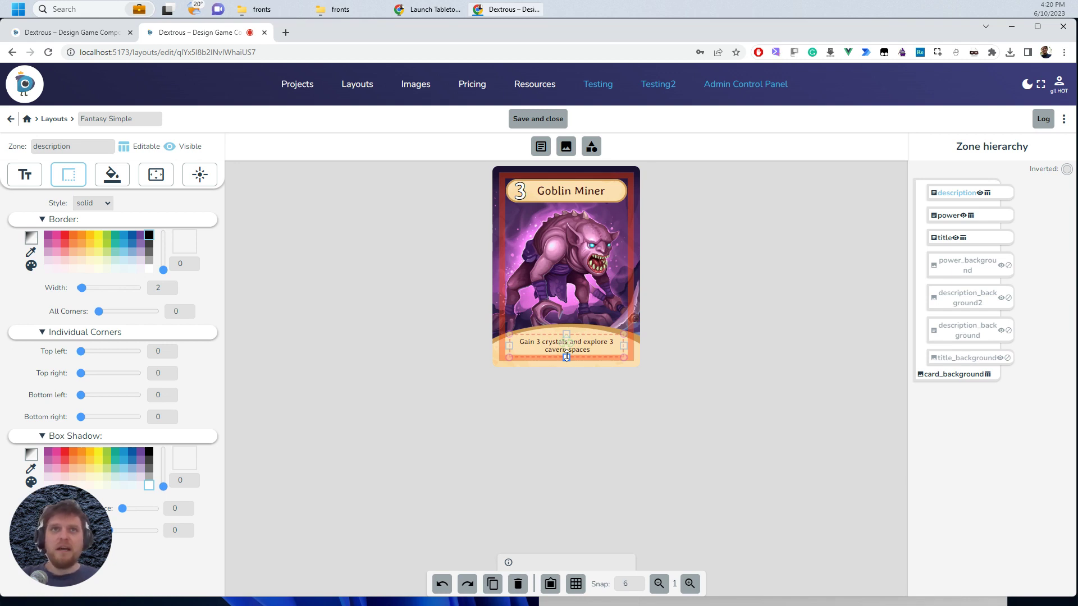
pyautogui.moveTo(567, 357); pyautogui.dragTo(566, 356)
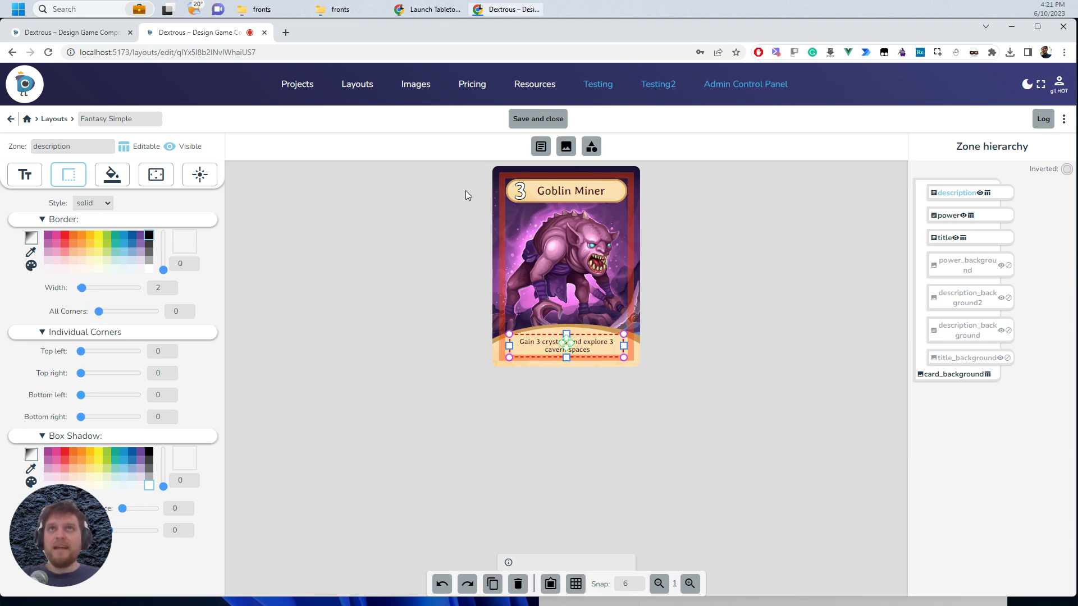
# - Save the layout and open the bleedy 2 component's export sheet
pyautogui.click(516, 119)
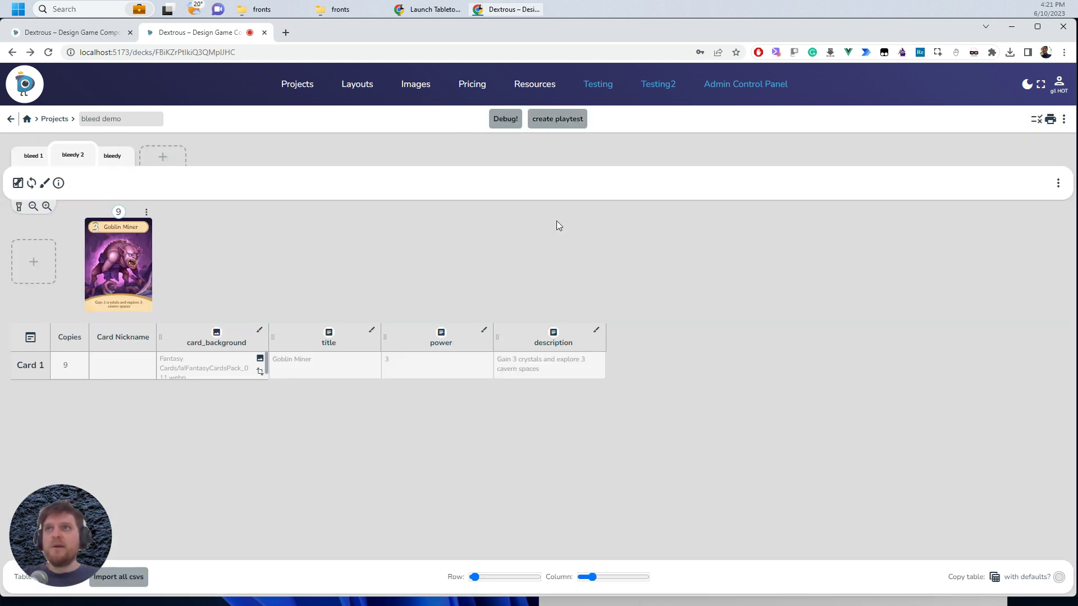
pyautogui.click(1058, 184)
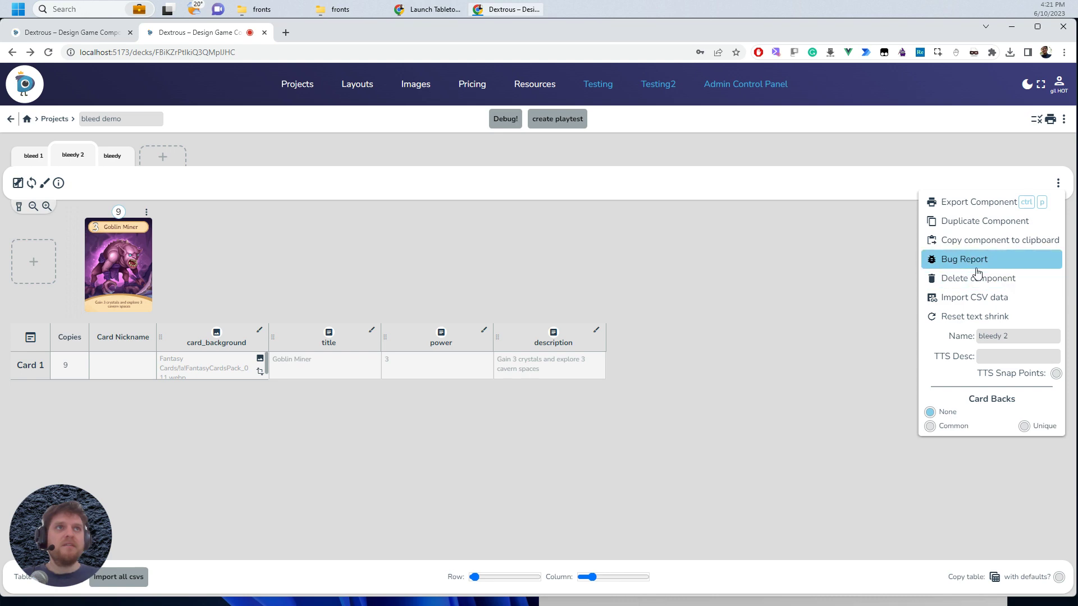
pyautogui.click(969, 203)
# - Set the export sheet's Page setup bleed to 3 mm
pyautogui.click(480, 126)
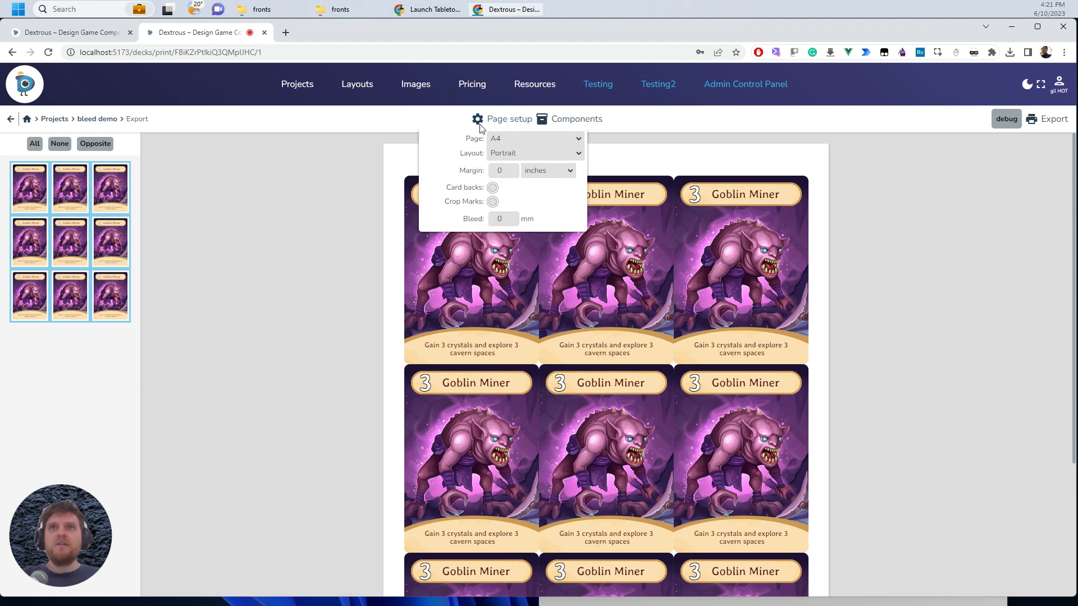
pyautogui.click(513, 217)
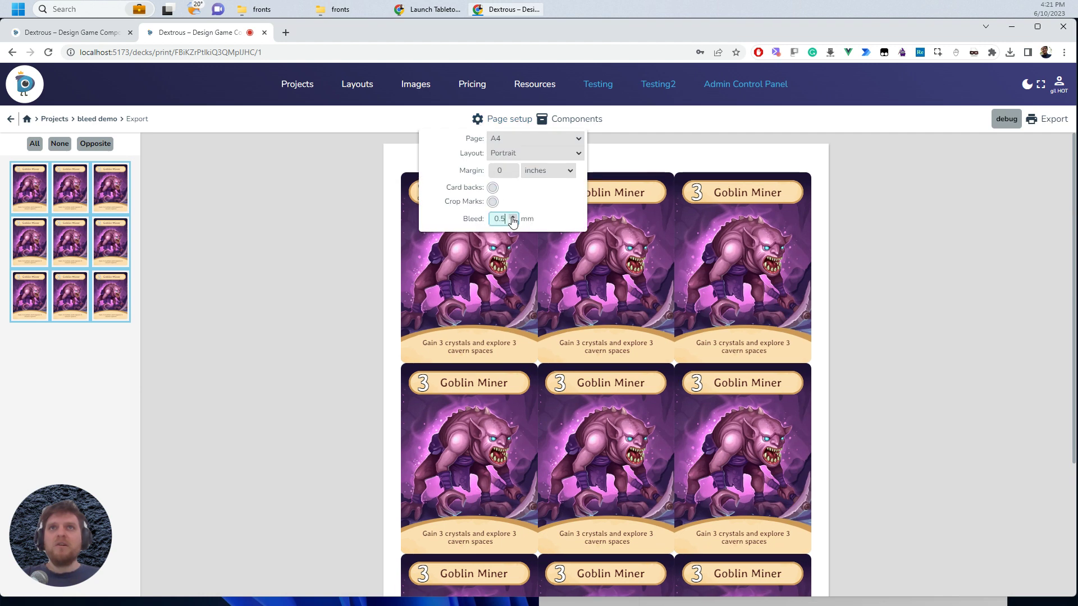
pyautogui.click(513, 217)
pyautogui.click(513, 217)
pyautogui.click(512, 217)
pyautogui.click(512, 218)
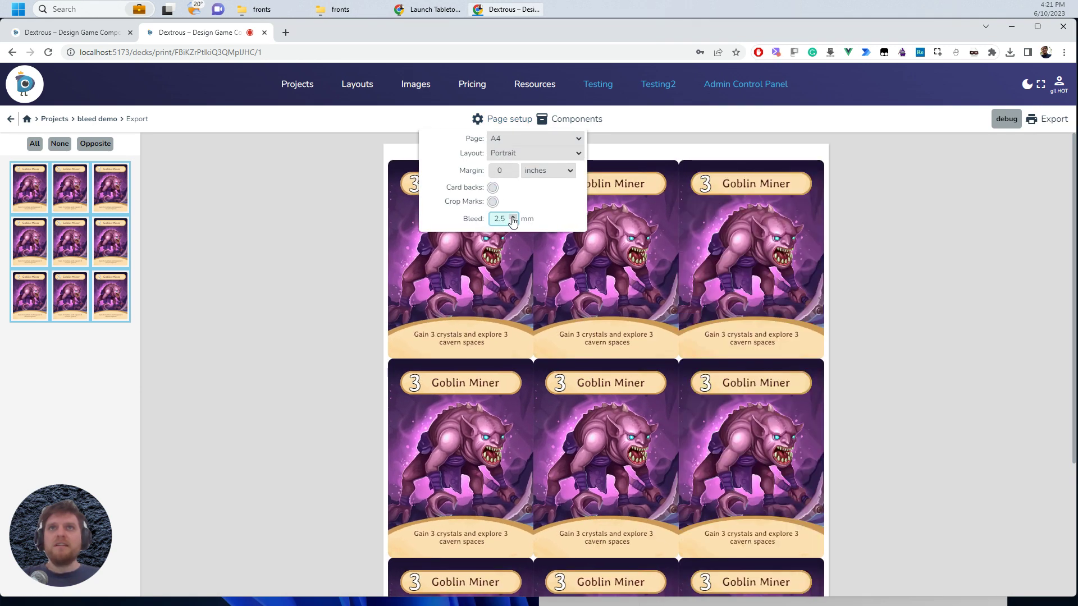
pyautogui.click(512, 218)
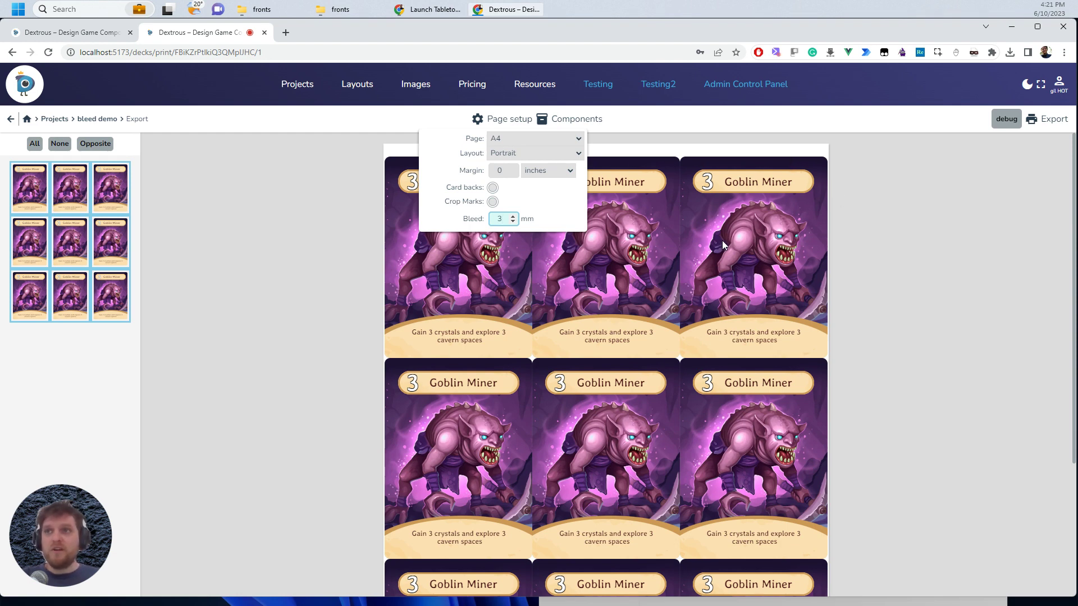
pyautogui.click(785, 146)
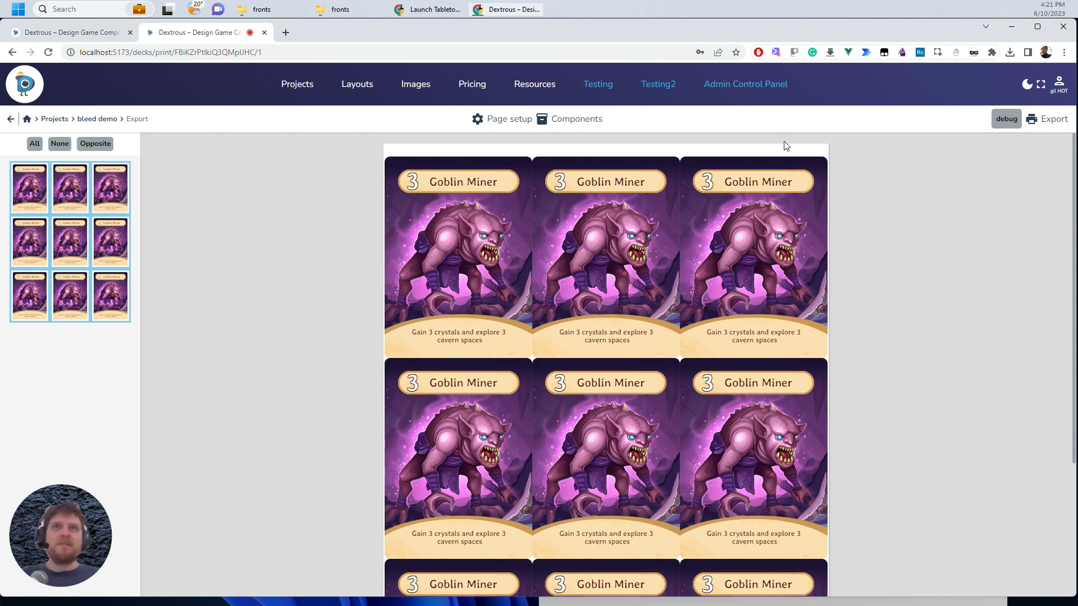